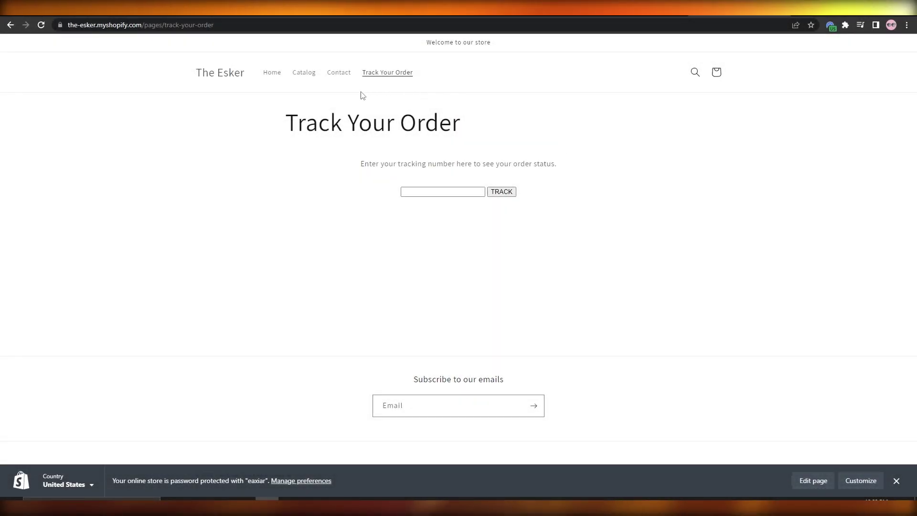
- Reload the finished Track Your Order storefront page and try its tracking number field
{"action": "left_click_drag", "start_coordinate": [285, 123], "coordinate": [460, 128]}
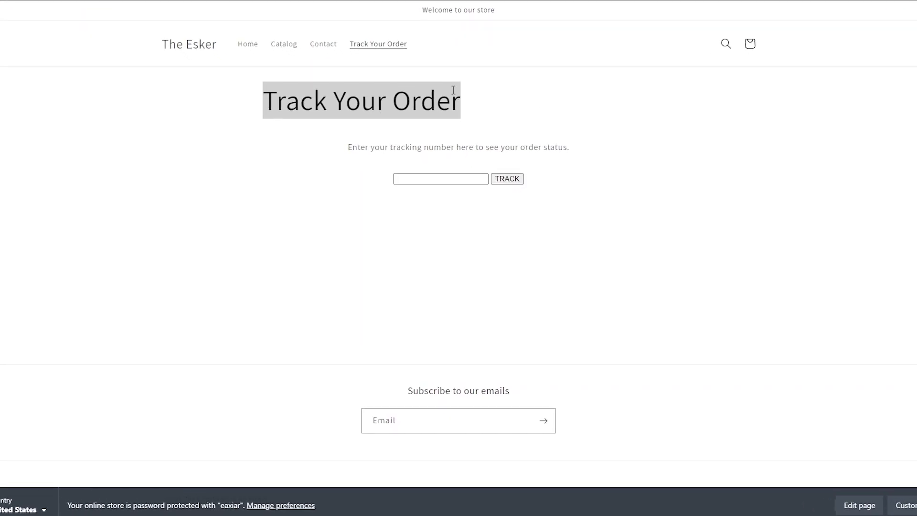
{"action": "left_click", "coordinate": [364, 44]}
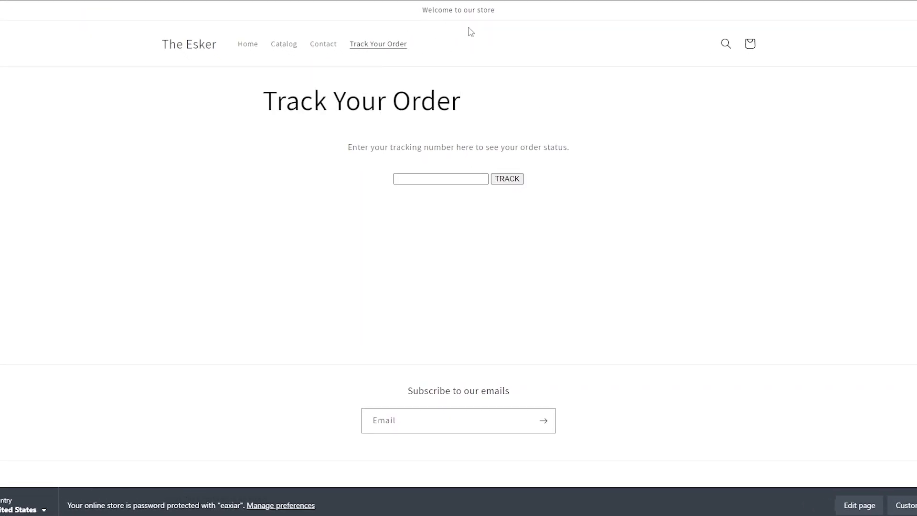
{"action": "left_click", "coordinate": [406, 178]}
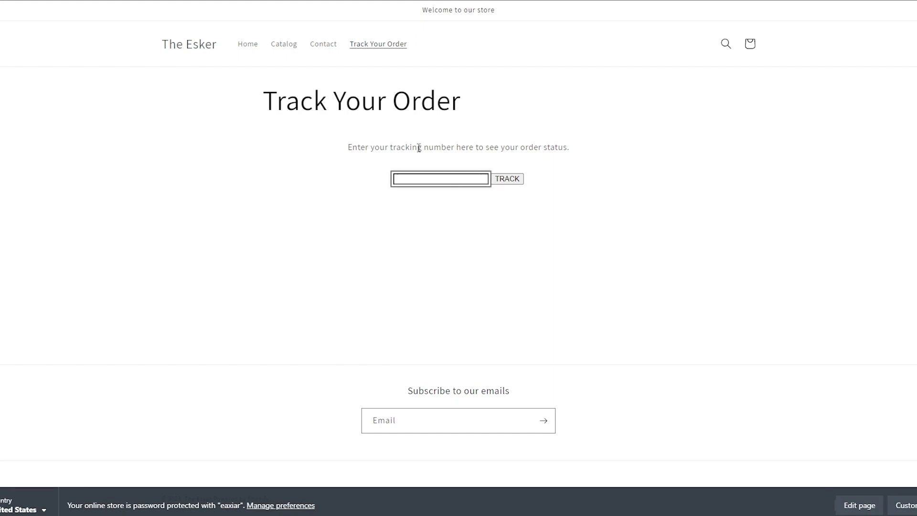
{"action": "left_click", "coordinate": [391, 146]}
{"action": "left_click_drag", "start_coordinate": [390, 145], "coordinate": [457, 146]}
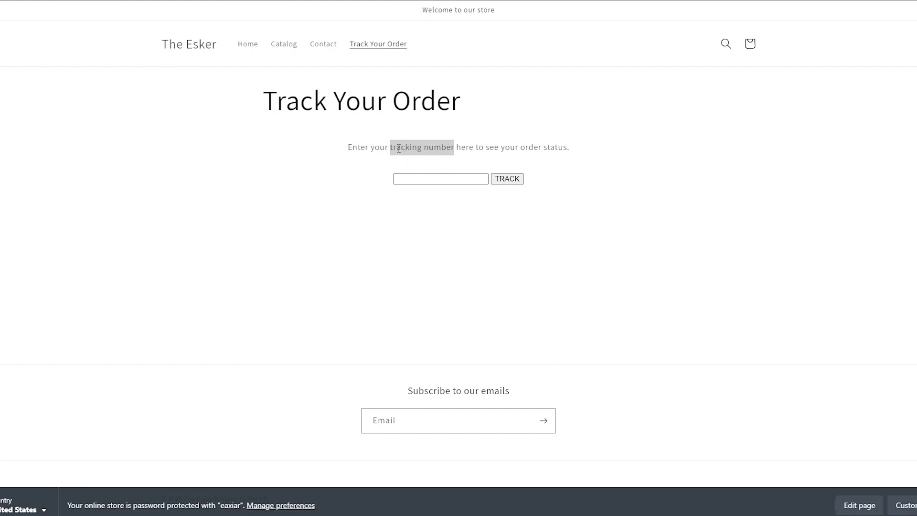
{"action": "left_click", "coordinate": [421, 181]}
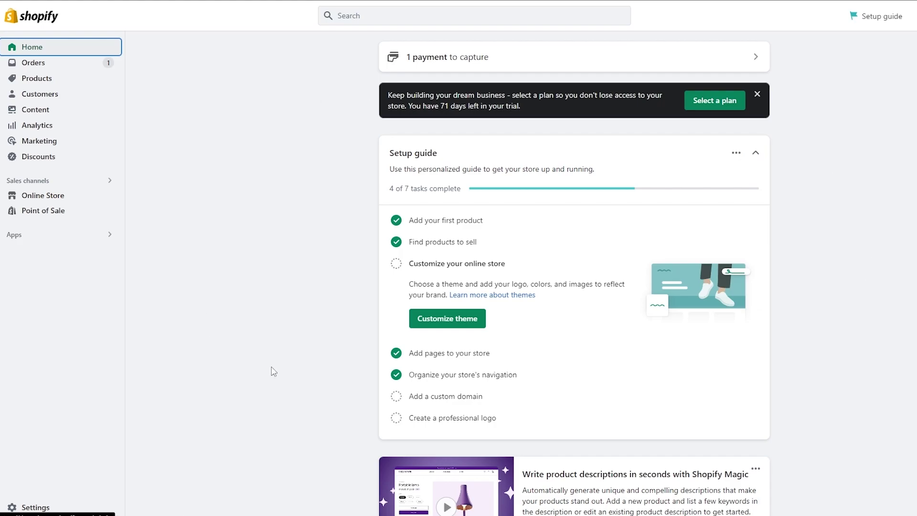
- Go to Online Store > Pages and start adding a new page
{"action": "scroll", "coordinate": [270, 370], "scroll_direction": "down", "scroll_amount": 1}
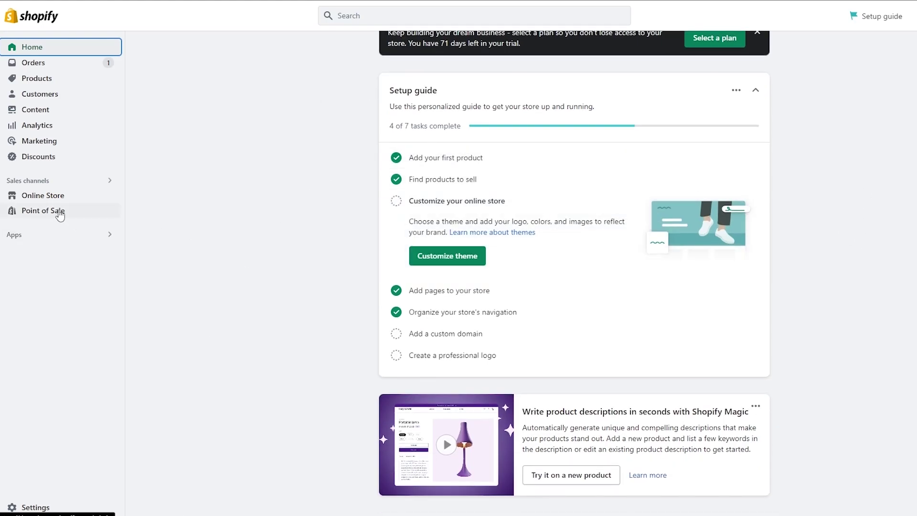
{"action": "left_click", "coordinate": [35, 200]}
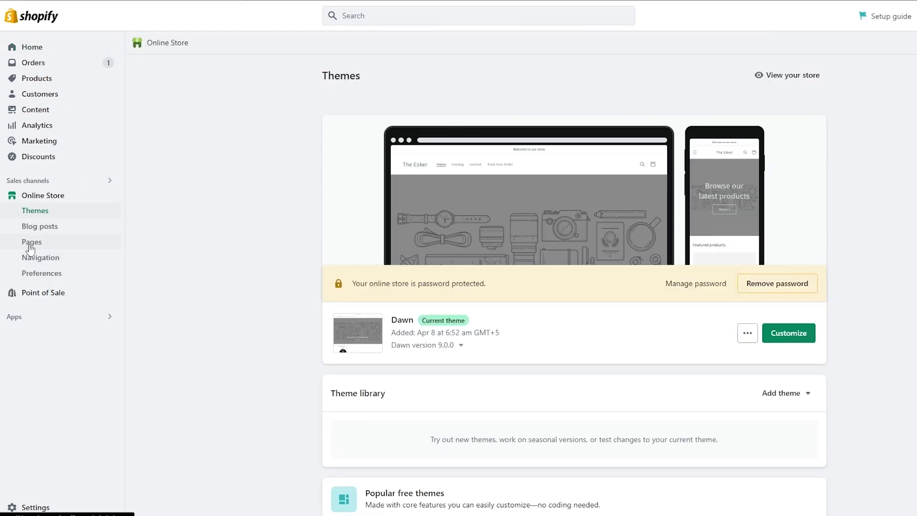
{"action": "left_click", "coordinate": [34, 242]}
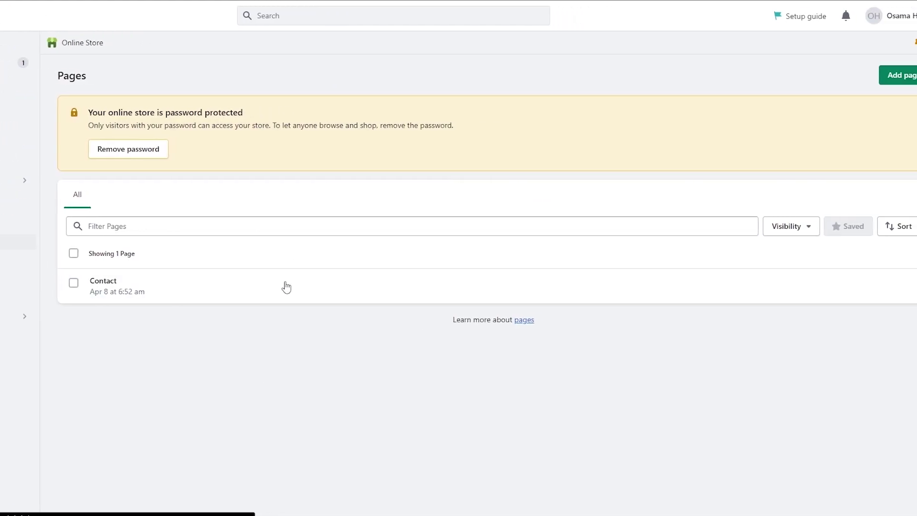
{"action": "left_click", "coordinate": [906, 75]}
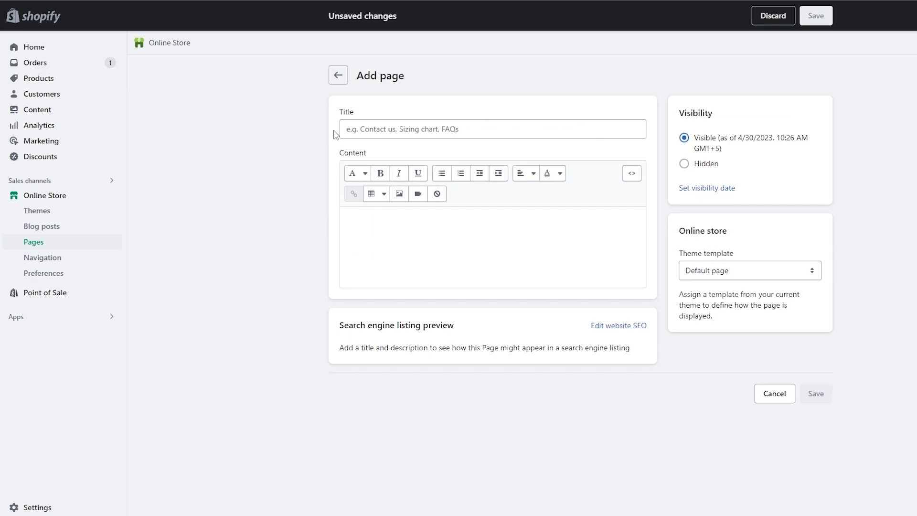
- Title the page 'Track Your Order' and switch its content box to a taller raw HTML editor
{"action": "left_click", "coordinate": [360, 126]}
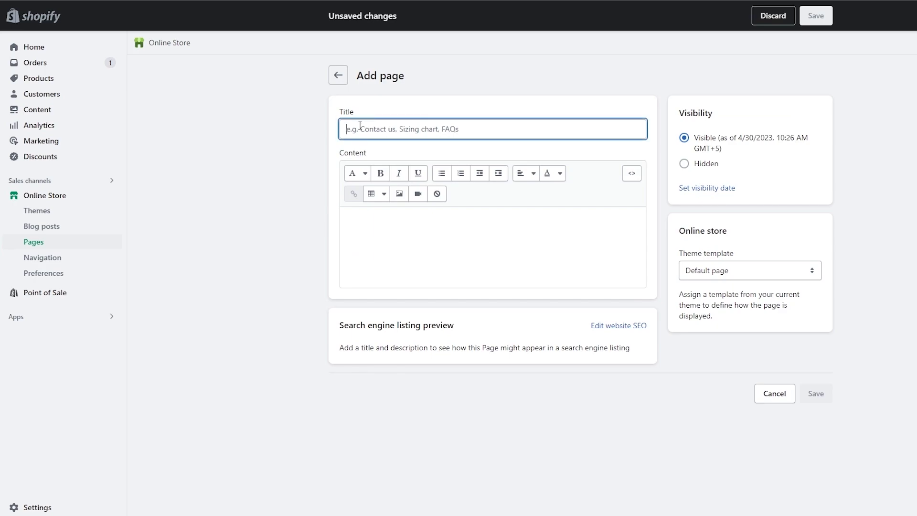
{"action": "type", "text": "Tra"}
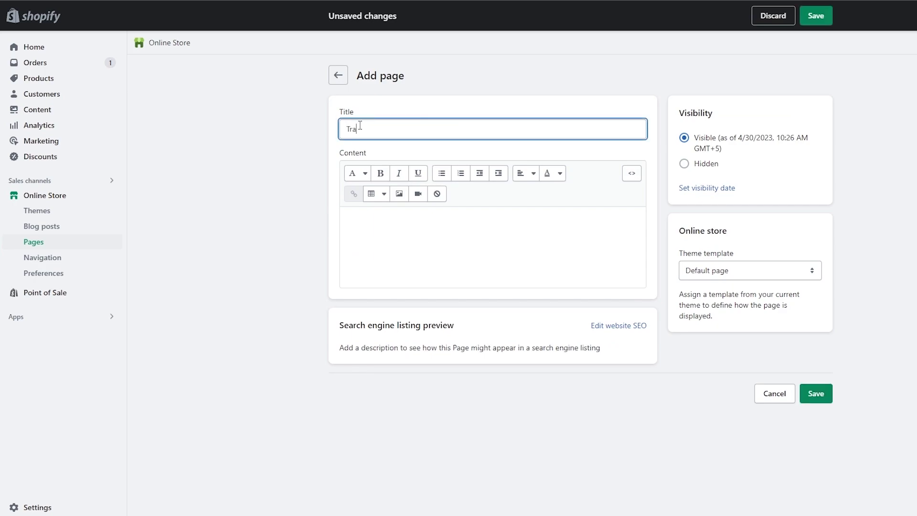
{"action": "type", "text": "ck Your Order"}
{"action": "left_click", "coordinate": [640, 179]}
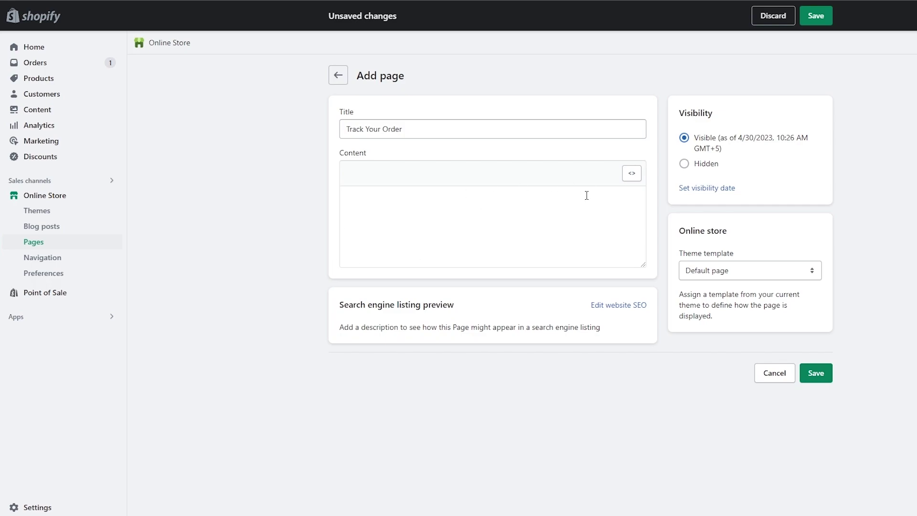
{"action": "left_click_drag", "start_coordinate": [645, 266], "coordinate": [657, 383]}
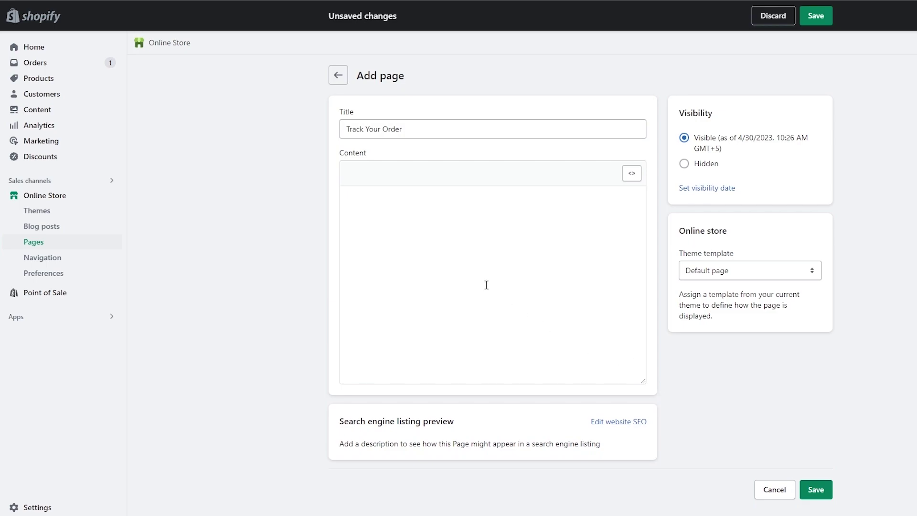
{"action": "key", "text": "alt+Tab"}
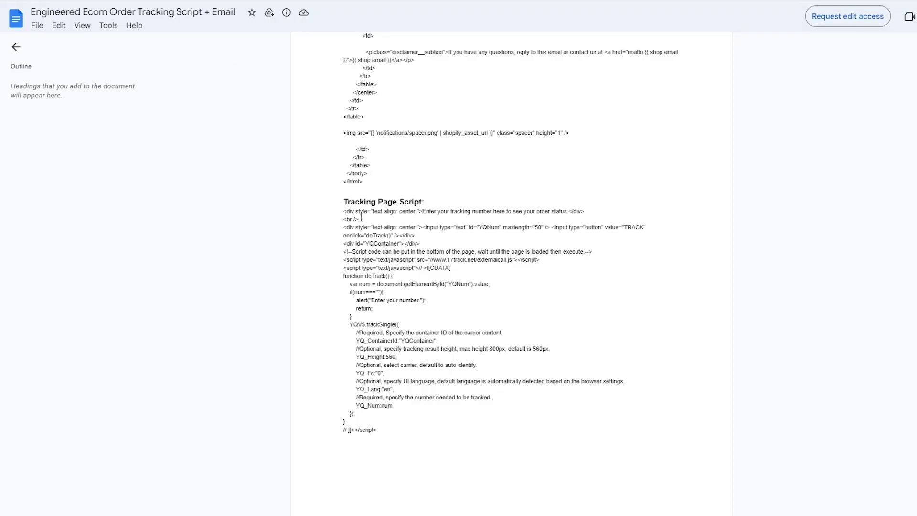
- Copy the full Tracking Page Script code from the Google Doc
{"action": "left_click_drag", "start_coordinate": [342, 212], "coordinate": [381, 432]}
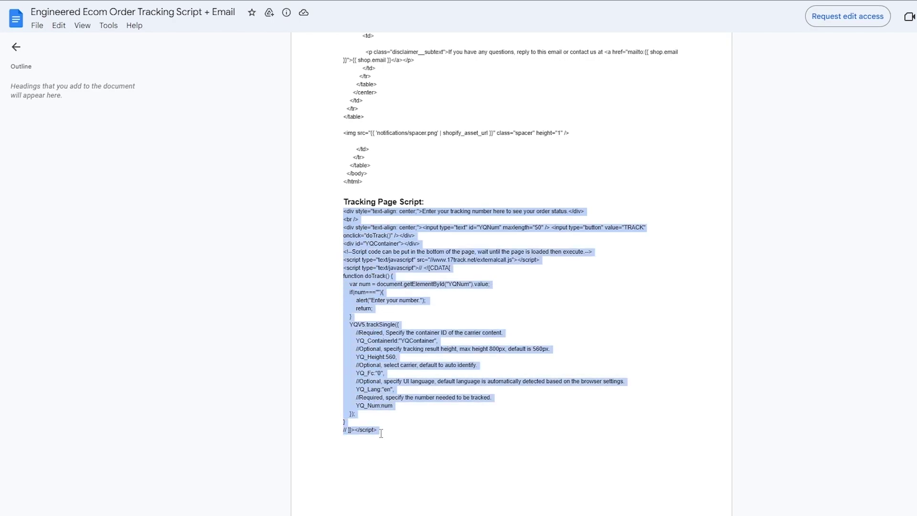
{"action": "right_click", "coordinate": [379, 377]}
{"action": "left_click", "coordinate": [401, 387]}
{"action": "left_click", "coordinate": [555, 358]}
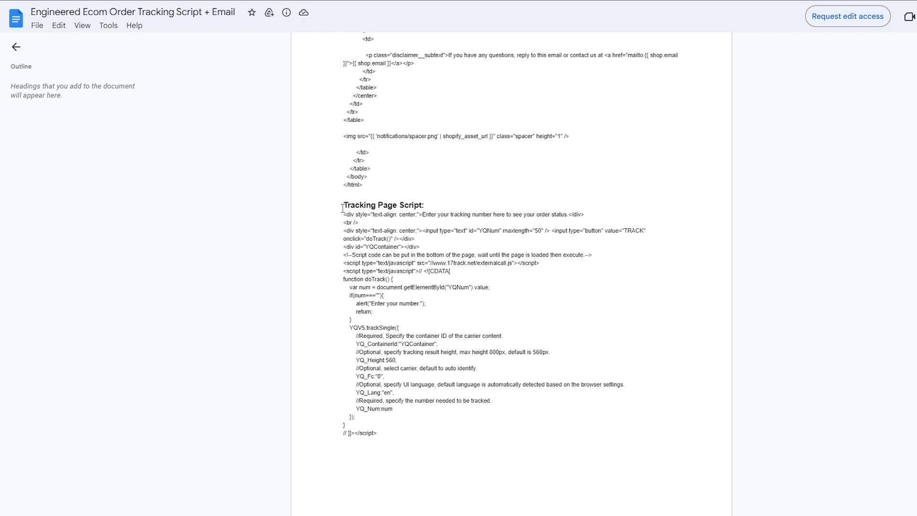
{"action": "scroll", "coordinate": [344, 206], "scroll_direction": "up", "scroll_amount": 5}
{"action": "scroll", "coordinate": [351, 210], "scroll_direction": "down", "scroll_amount": 5}
{"action": "left_click_drag", "start_coordinate": [343, 202], "coordinate": [454, 199]}
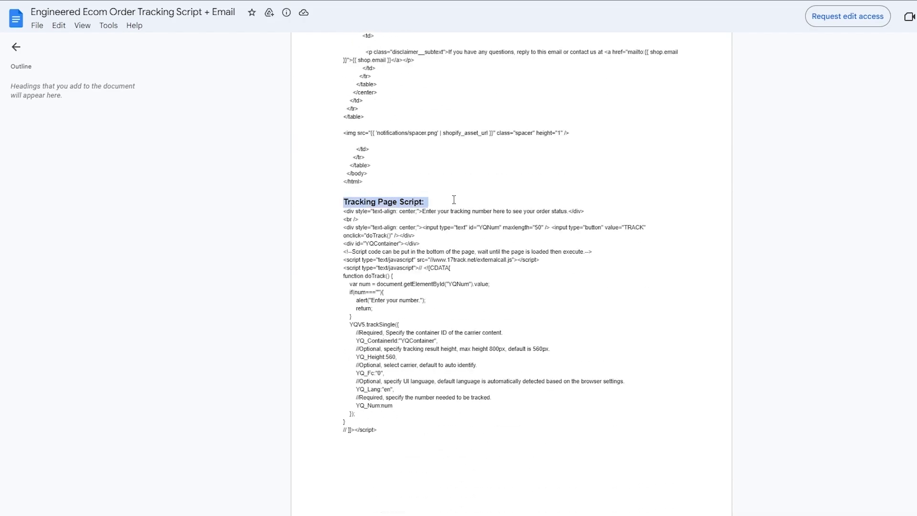
{"action": "left_click_drag", "start_coordinate": [344, 211], "coordinate": [345, 442]}
{"action": "right_click", "coordinate": [380, 353]}
{"action": "left_click", "coordinate": [408, 365]}
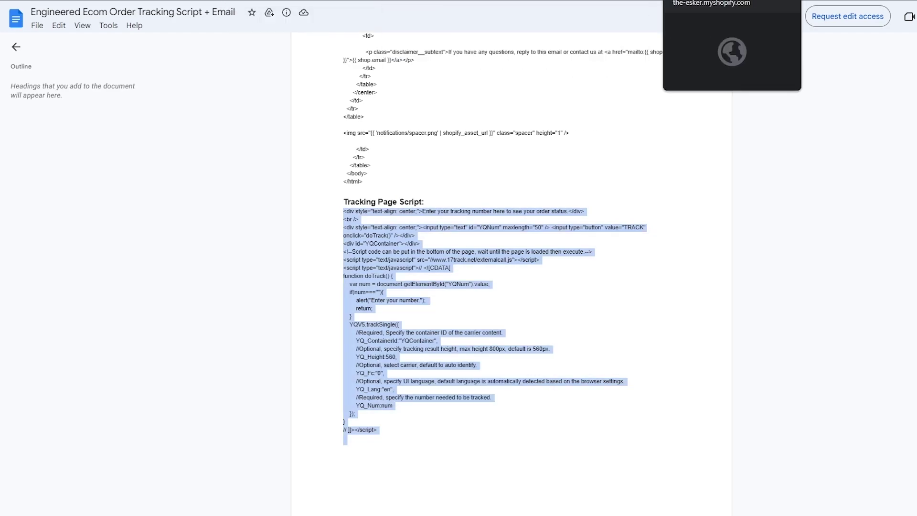
{"action": "left_click", "coordinate": [697, 1]}
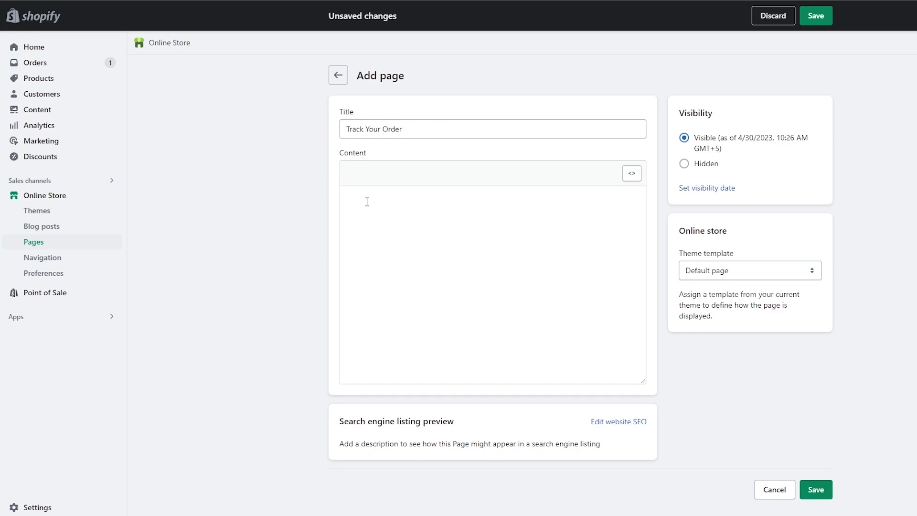
- Paste the tracking script into the page's HTML content and save the page
{"action": "key", "text": "ctrl+v"}
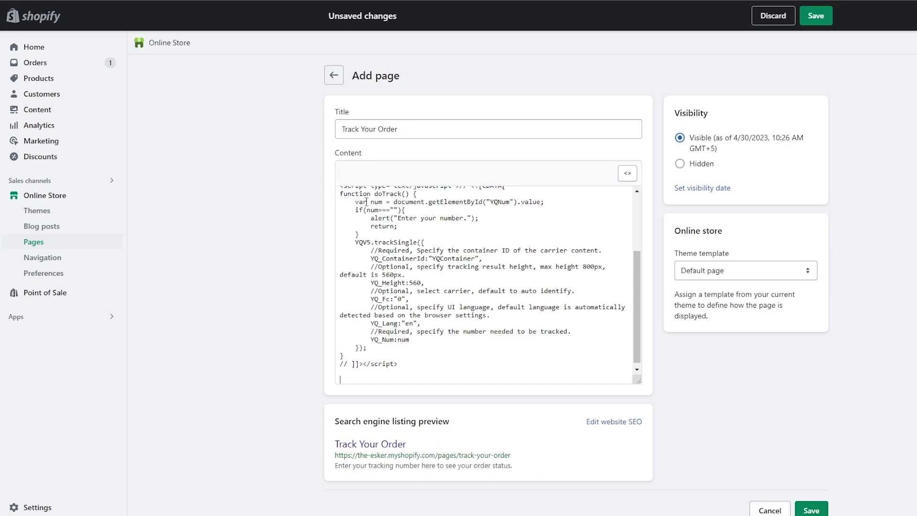
{"action": "scroll", "coordinate": [429, 355], "scroll_direction": "up", "scroll_amount": 5}
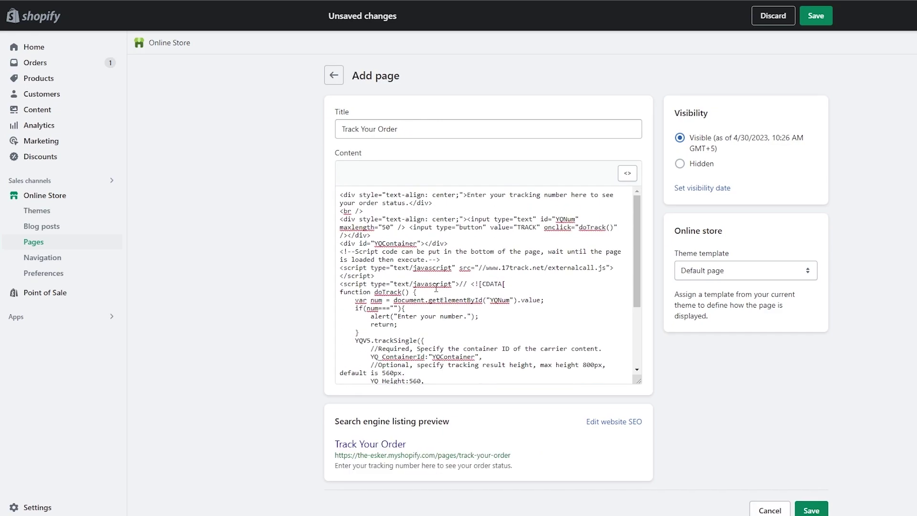
{"action": "left_click", "coordinate": [812, 507]}
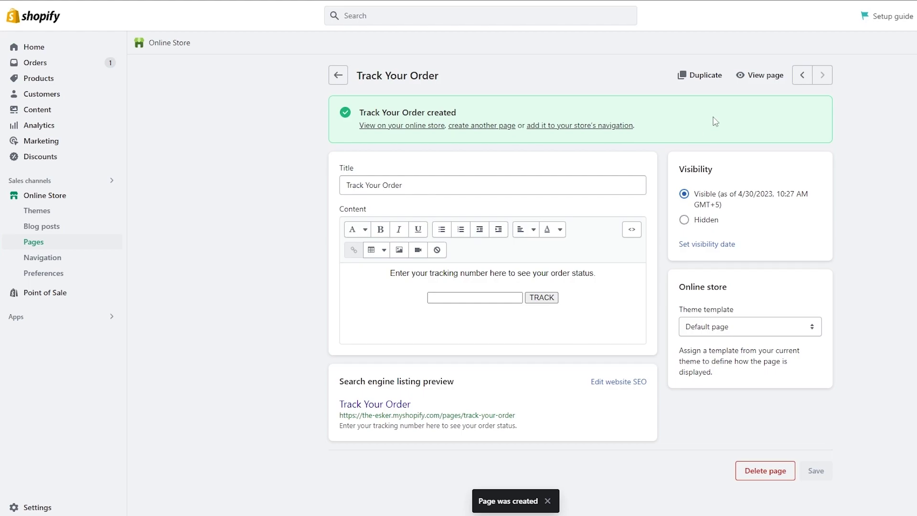
- View the saved Track Your Order page on the storefront to check the tracking box
{"action": "left_click", "coordinate": [759, 75]}
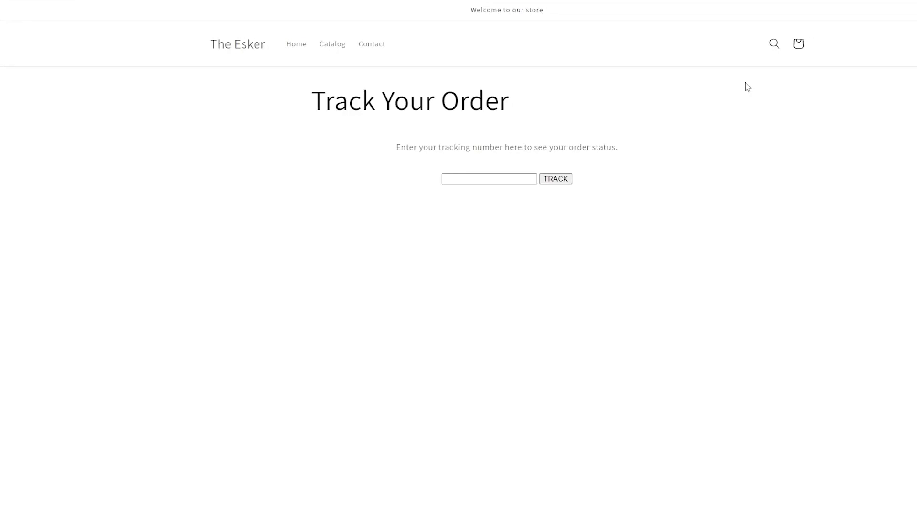
{"action": "left_click_drag", "start_coordinate": [248, 100], "coordinate": [584, 80]}
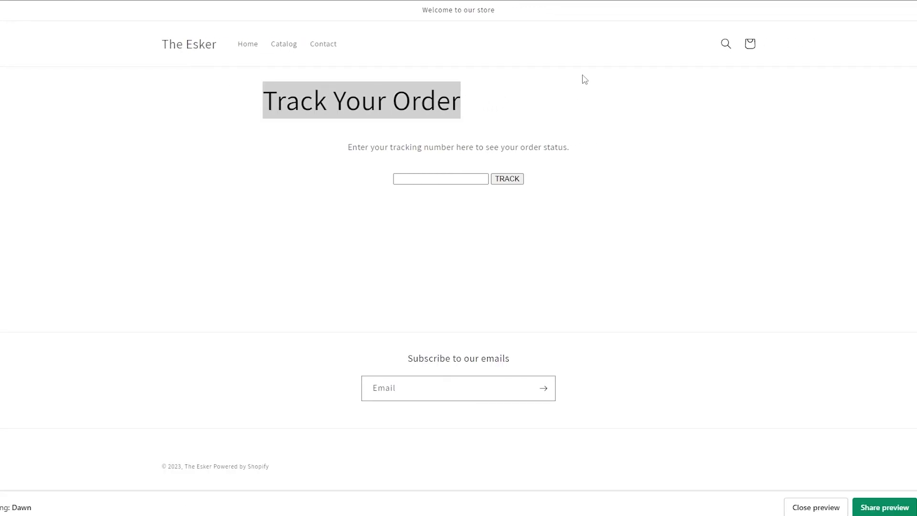
{"action": "left_click", "coordinate": [585, 80]}
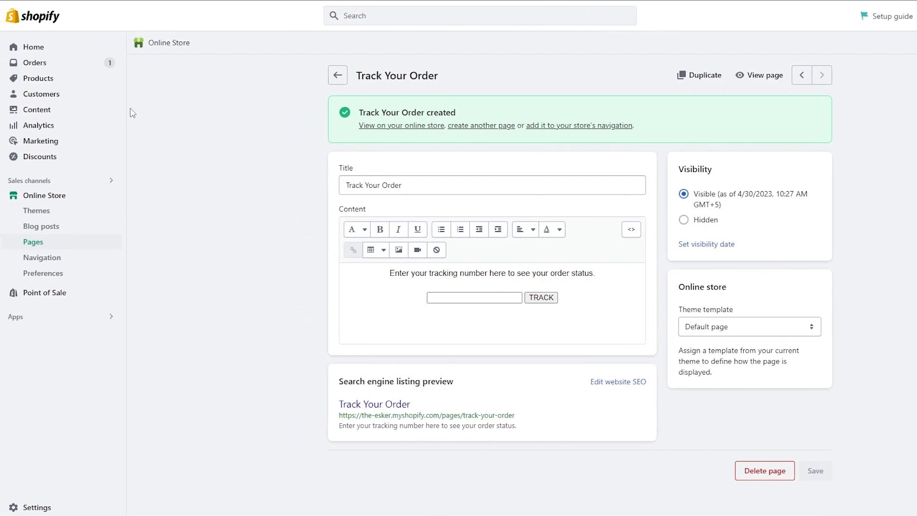
{"action": "left_click", "coordinate": [45, 64]}
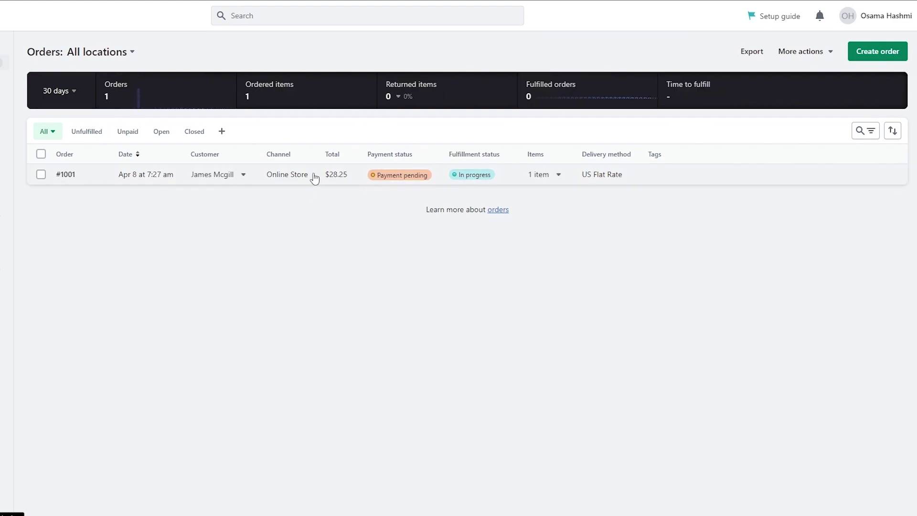
- Review order #1001's items and details page
{"action": "left_click", "coordinate": [564, 184]}
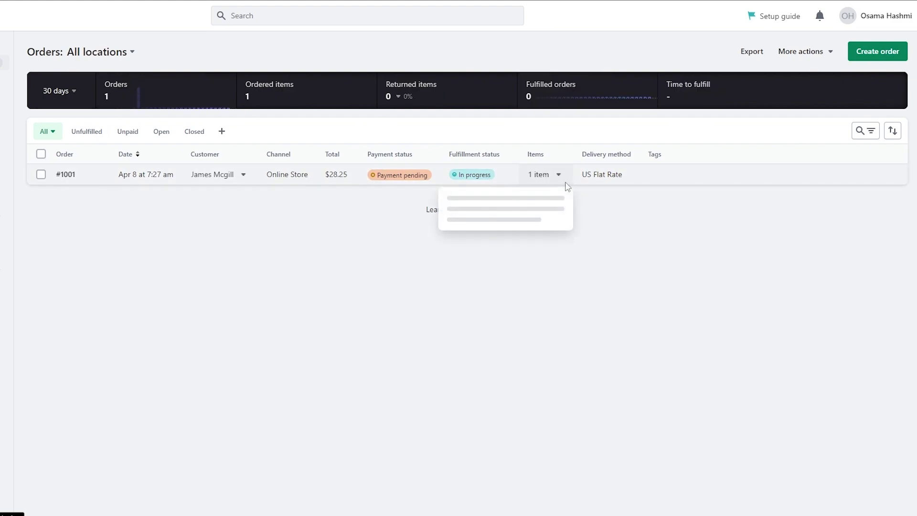
{"action": "left_click", "coordinate": [260, 178]}
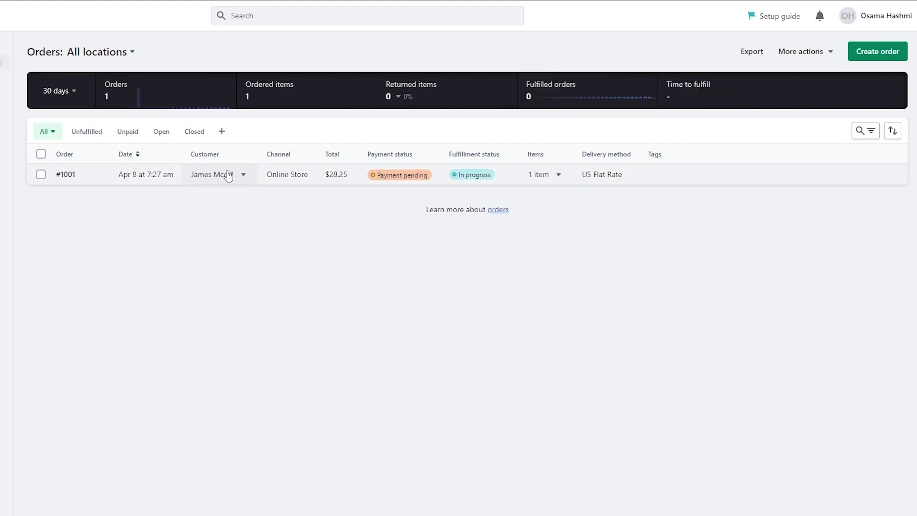
{"action": "left_click", "coordinate": [143, 179]}
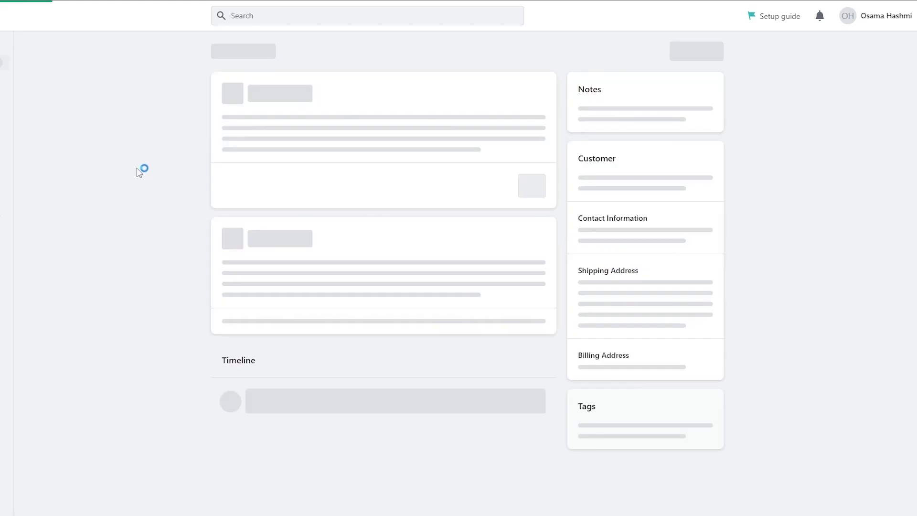
{"action": "scroll", "coordinate": [138, 173], "scroll_direction": "down", "scroll_amount": 1}
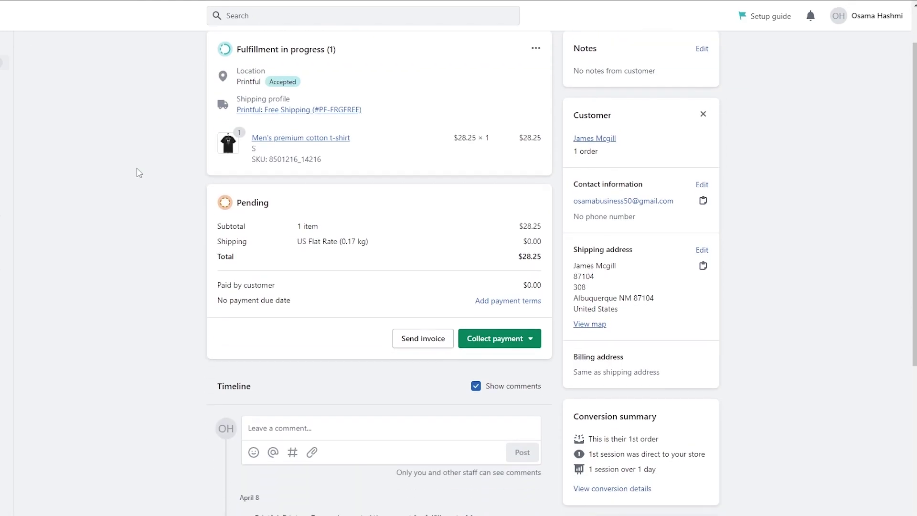
{"action": "scroll", "coordinate": [139, 173], "scroll_direction": "up", "scroll_amount": 1}
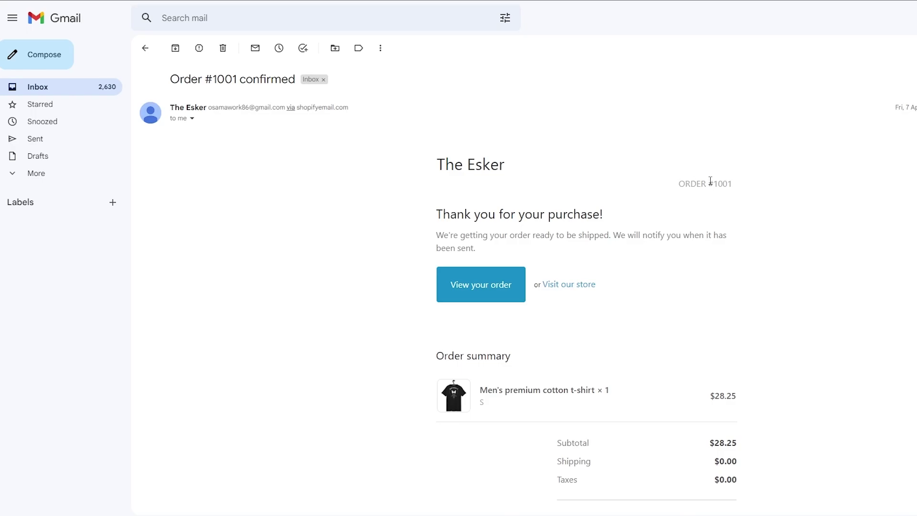
{"action": "scroll", "coordinate": [723, 194], "scroll_direction": "down", "scroll_amount": 5}
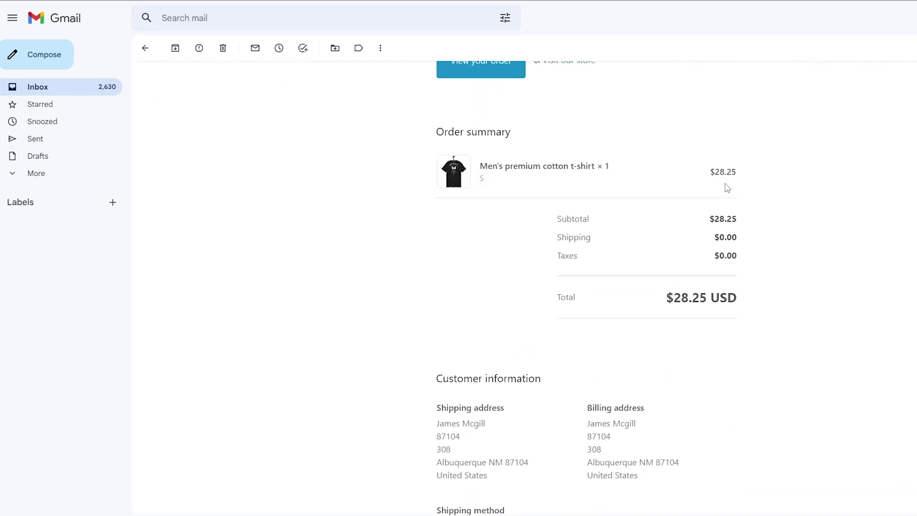
{"action": "scroll", "coordinate": [726, 188], "scroll_direction": "up", "scroll_amount": 2}
{"action": "scroll", "coordinate": [713, 191], "scroll_direction": "up", "scroll_amount": 4}
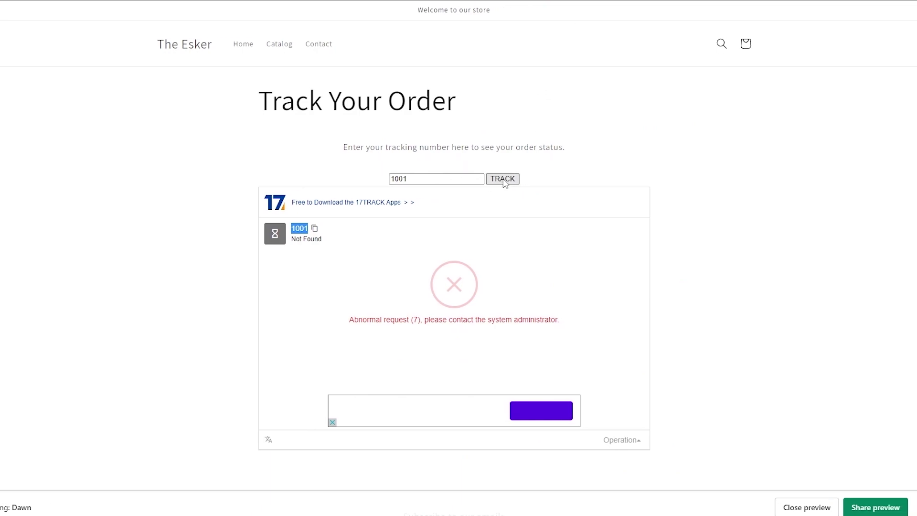
{"action": "left_click_drag", "start_coordinate": [350, 321], "coordinate": [562, 322]}
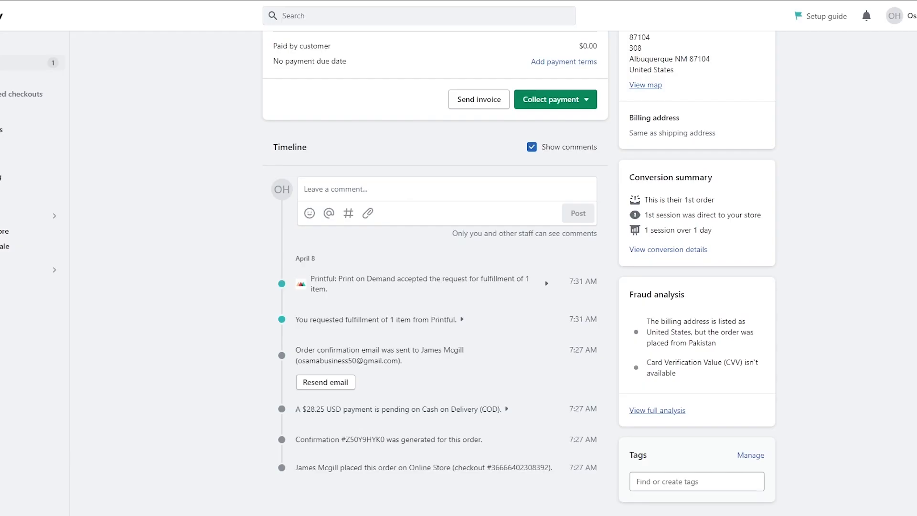
{"action": "scroll", "coordinate": [400, 354], "scroll_direction": "up", "scroll_amount": 6}
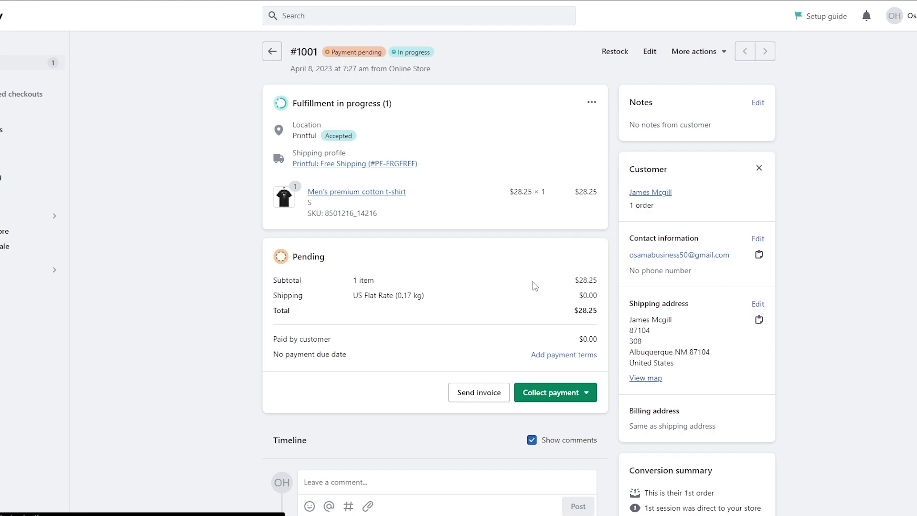
{"action": "key", "text": "alt+Left"}
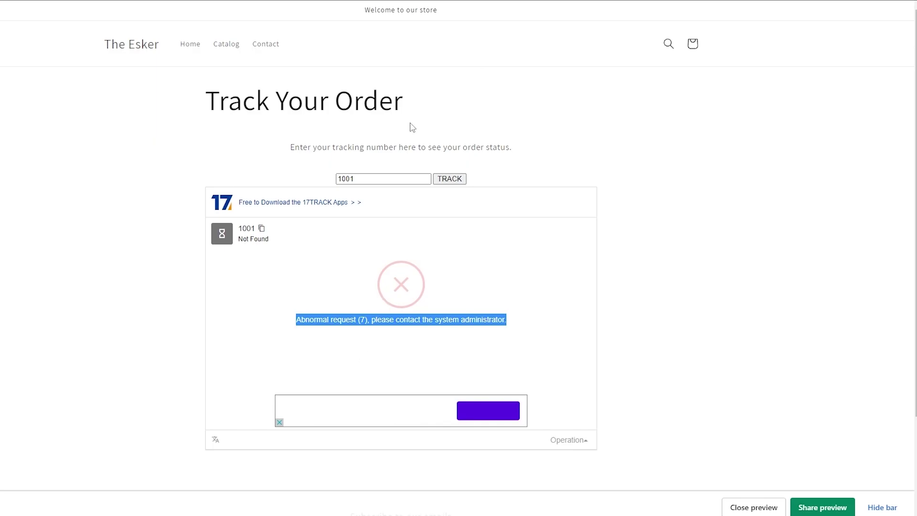
- Leave the 1001 tracking lookup and return to The Esker store's home page
{"action": "left_click", "coordinate": [367, 184]}
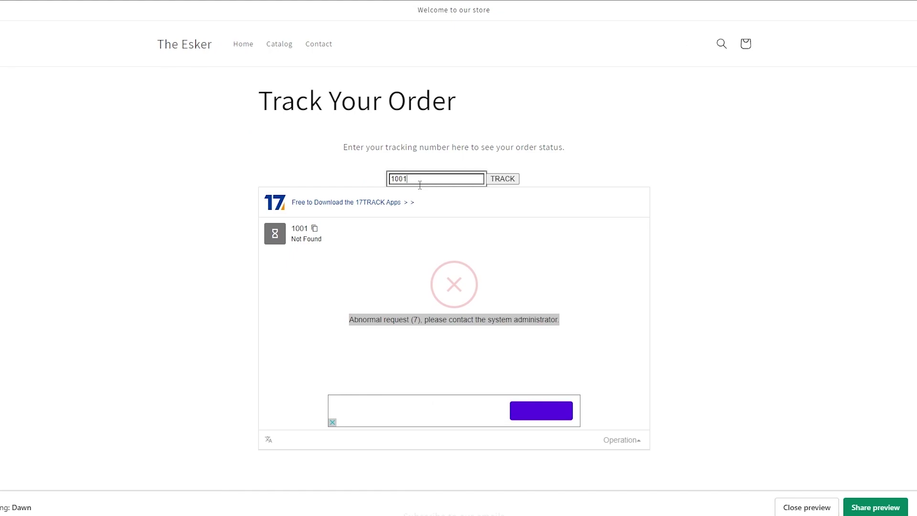
{"action": "left_click", "coordinate": [274, 161]}
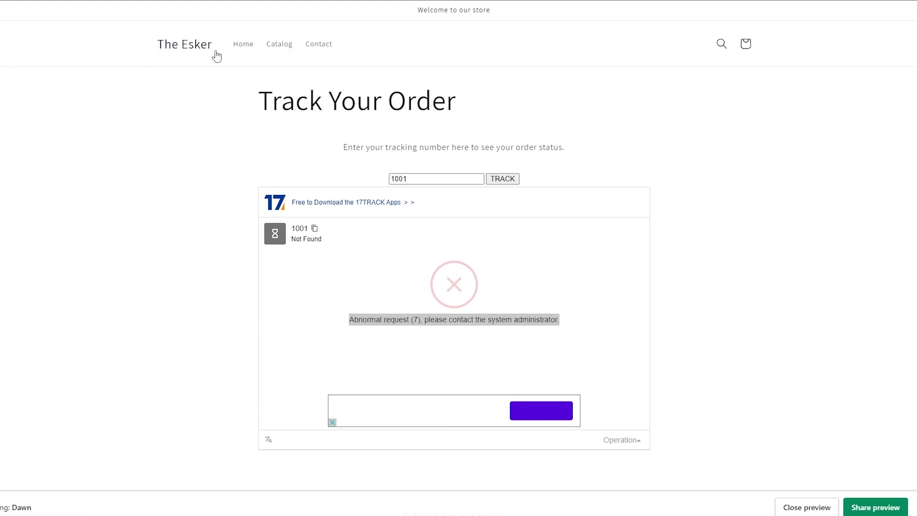
{"action": "left_click", "coordinate": [159, 56]}
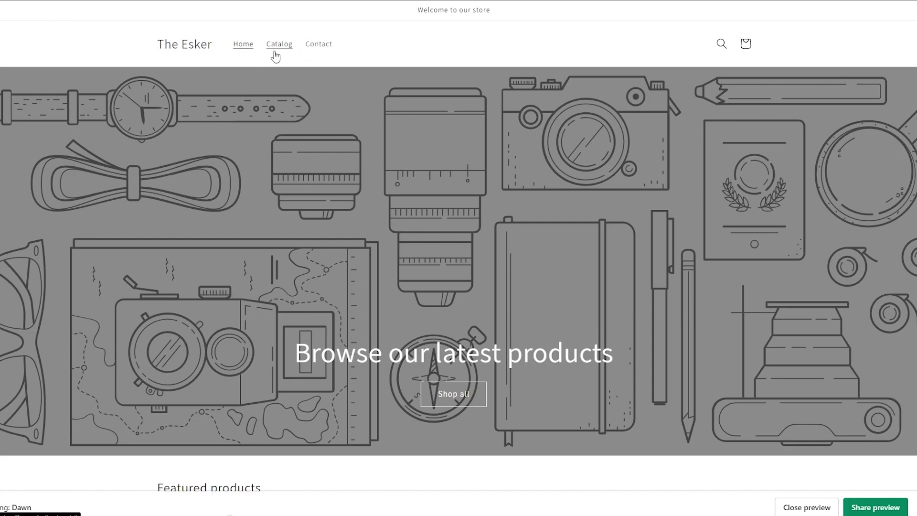
{"action": "scroll", "coordinate": [300, 65], "scroll_direction": "down", "scroll_amount": 6}
{"action": "scroll", "coordinate": [300, 67], "scroll_direction": "up", "scroll_amount": 6}
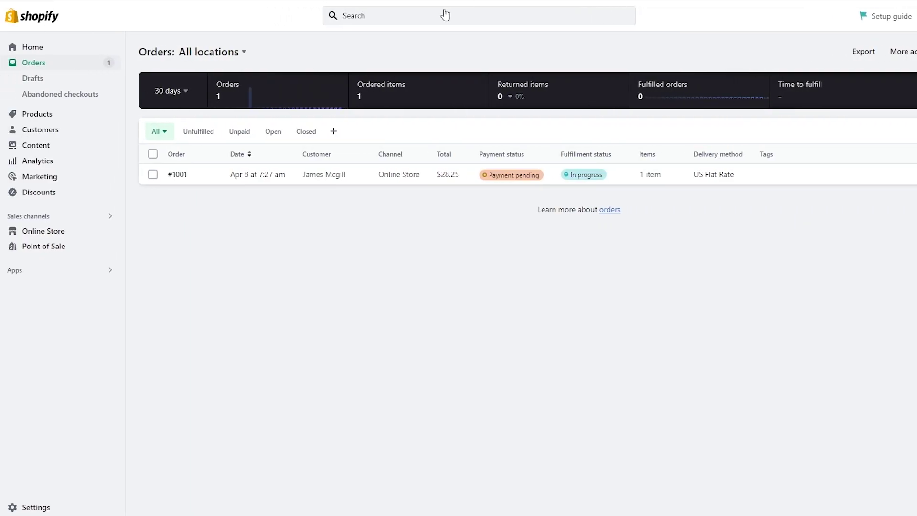
- Open the Main menu from Online Store > Navigation in the admin
{"action": "left_click", "coordinate": [31, 22]}
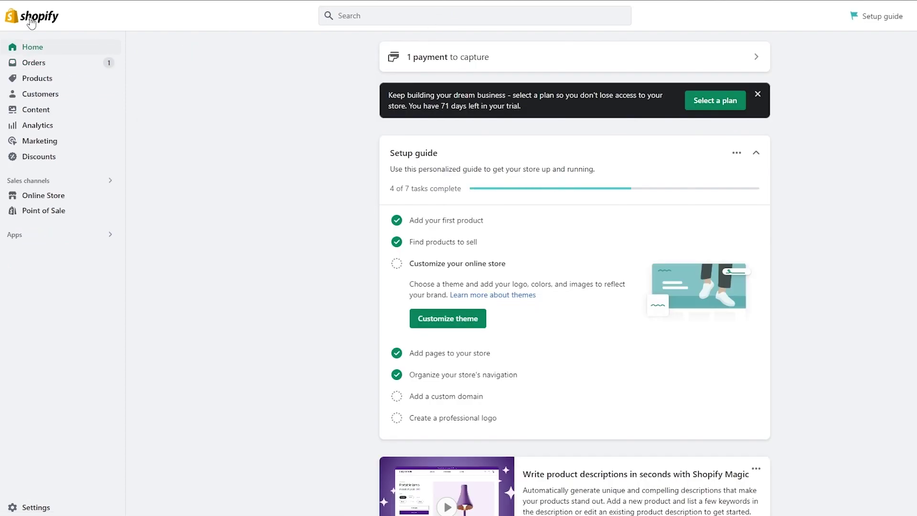
{"action": "left_click", "coordinate": [43, 194]}
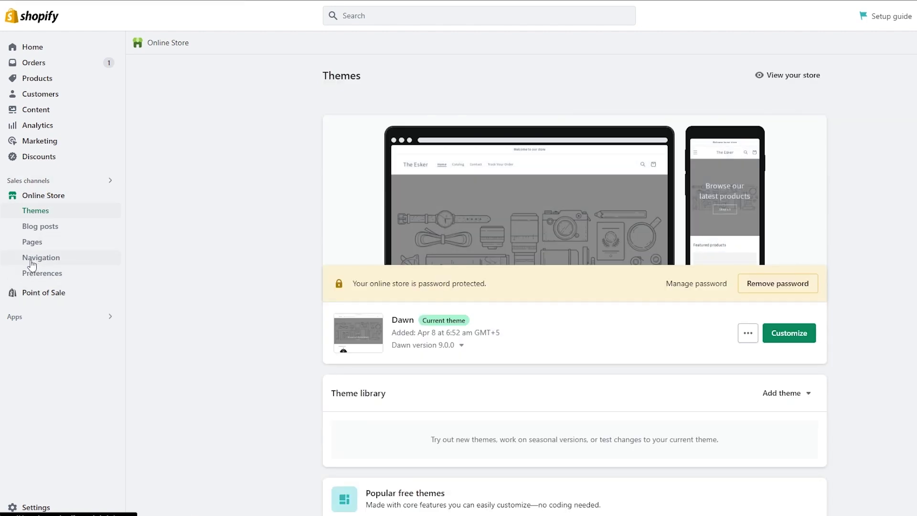
{"action": "left_click", "coordinate": [23, 262]}
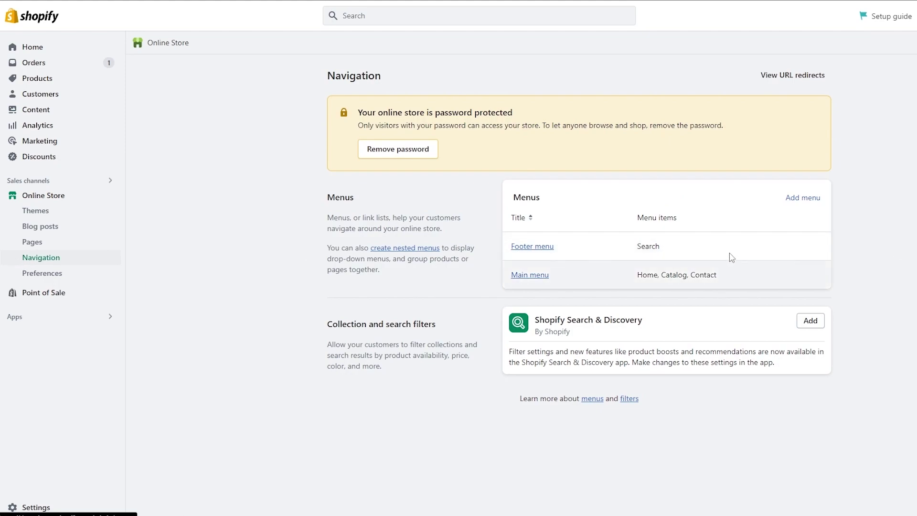
{"action": "left_click", "coordinate": [516, 276]}
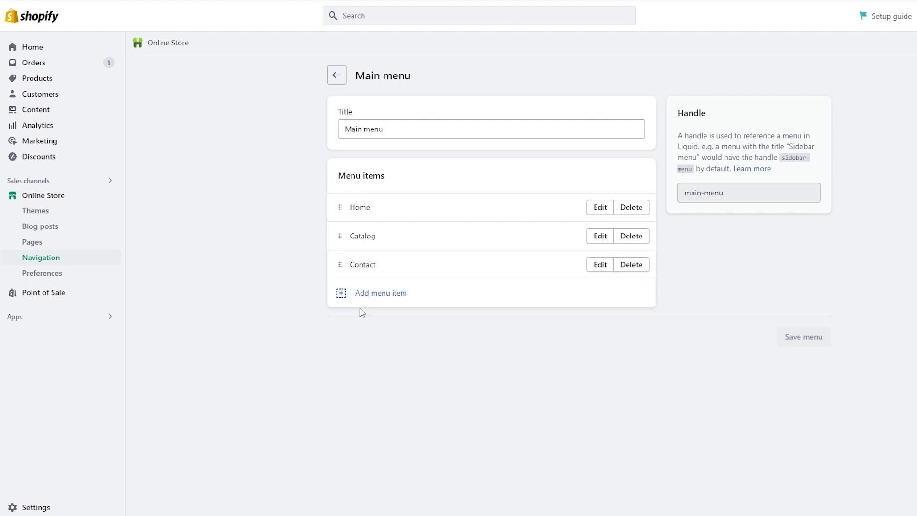
- Add a Main menu item named 'Order Tracking' linked to Pages > Track Your Order
{"action": "left_click", "coordinate": [382, 296]}
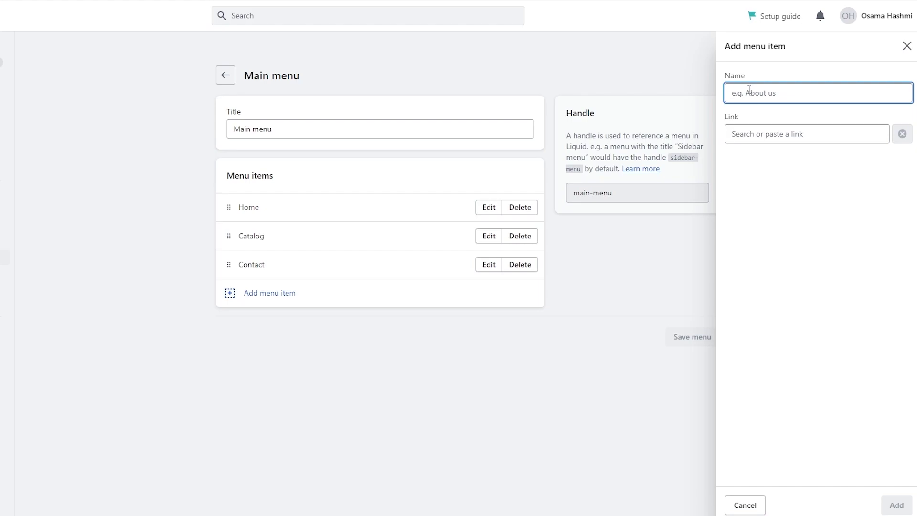
{"action": "type", "text": "Order Tracking"}
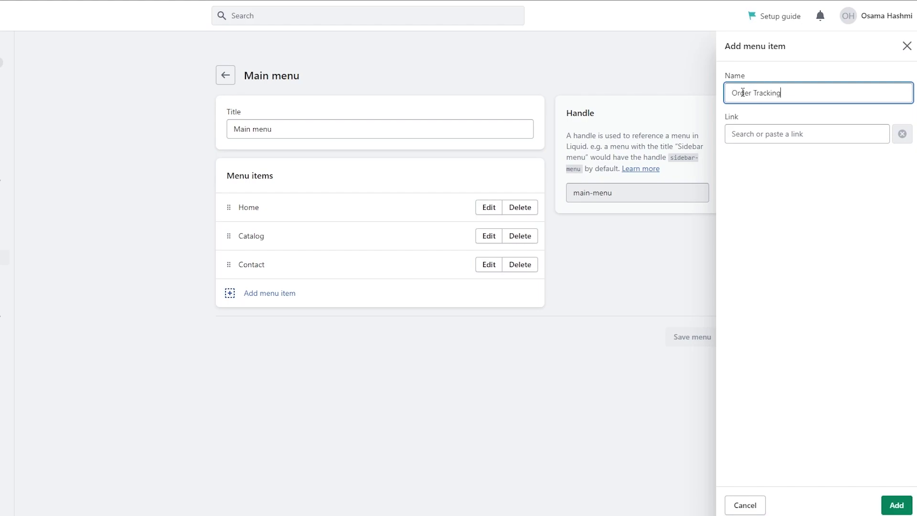
{"action": "left_click", "coordinate": [755, 138]}
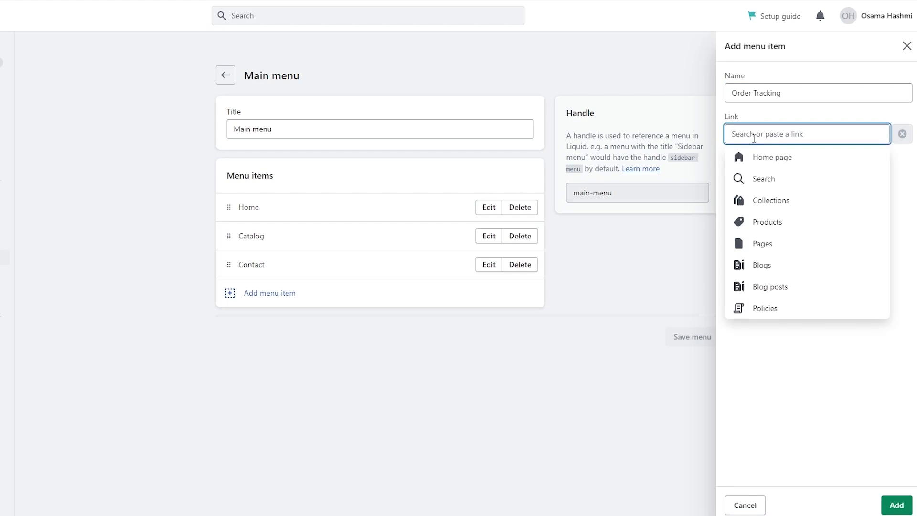
{"action": "left_click", "coordinate": [775, 253]}
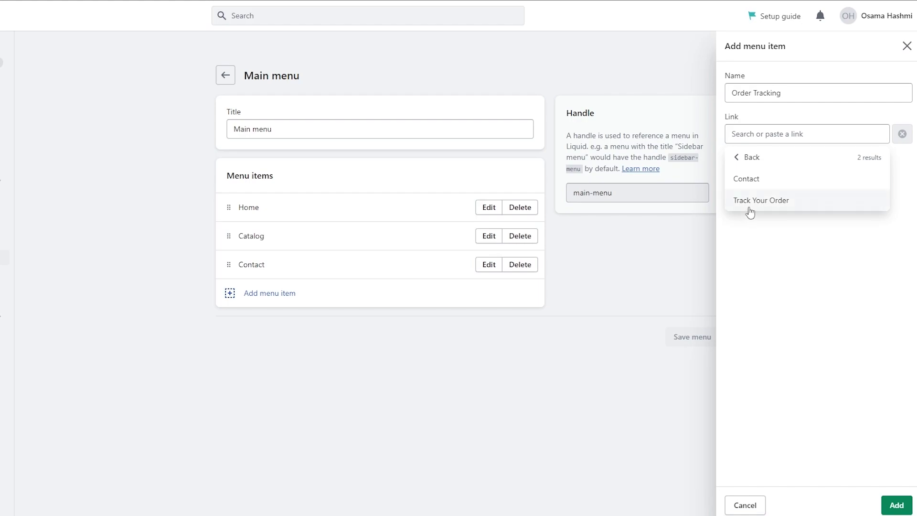
{"action": "left_click", "coordinate": [792, 211]}
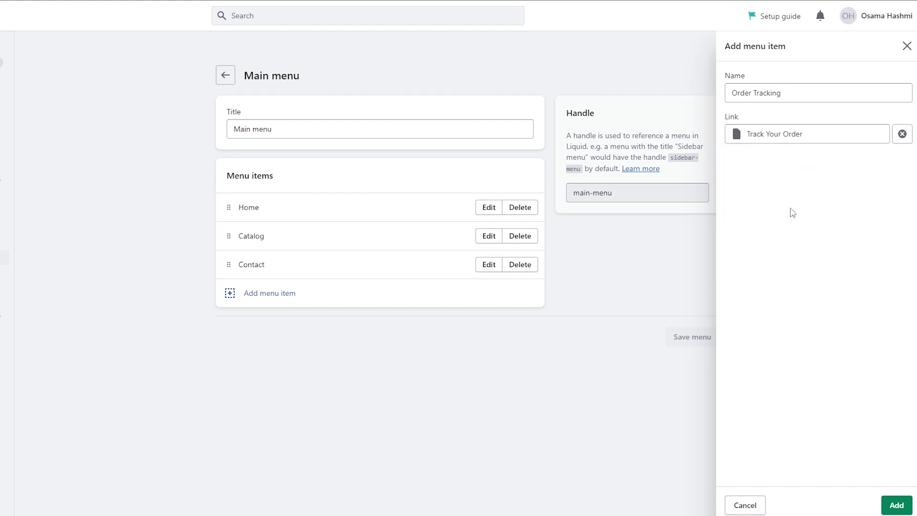
{"action": "left_click", "coordinate": [896, 505]}
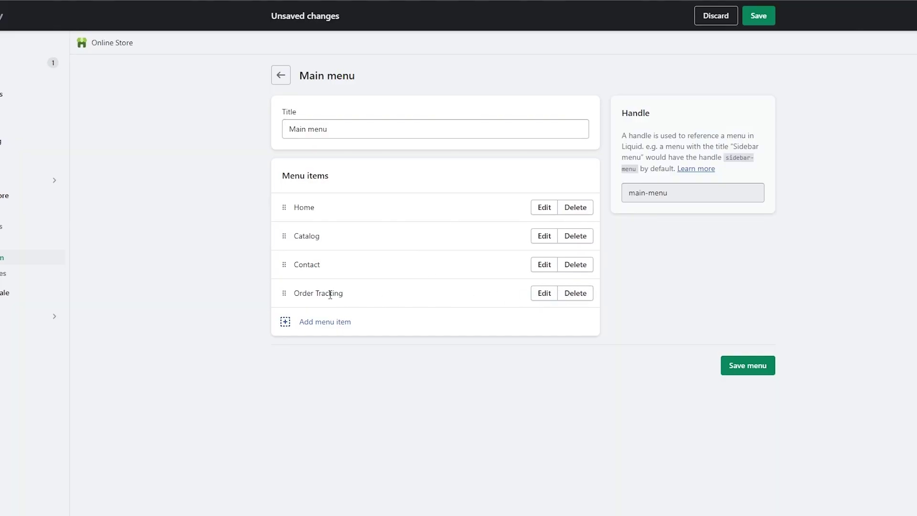
- Check the Order Tracking item's link destination and save the Main menu
{"action": "left_click_drag", "start_coordinate": [291, 293], "coordinate": [275, 277]}
{"action": "left_click", "coordinate": [544, 292]}
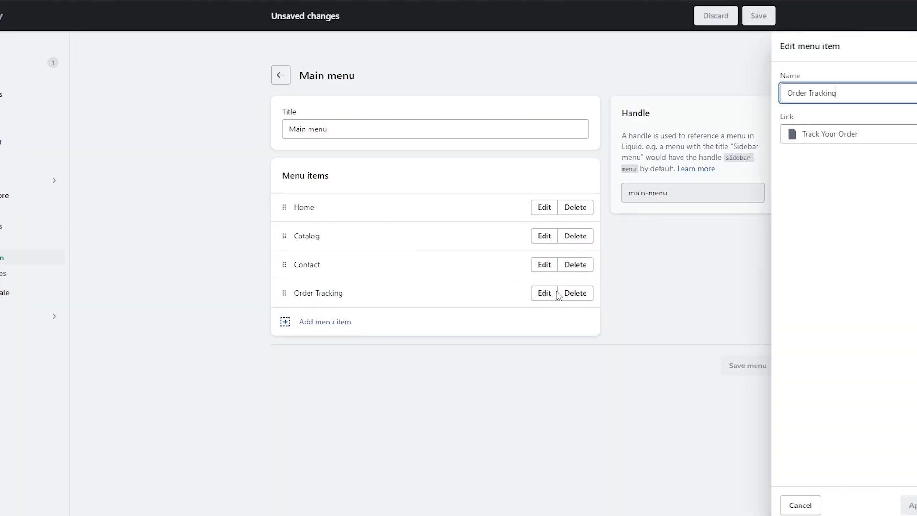
{"action": "left_click", "coordinate": [816, 133]}
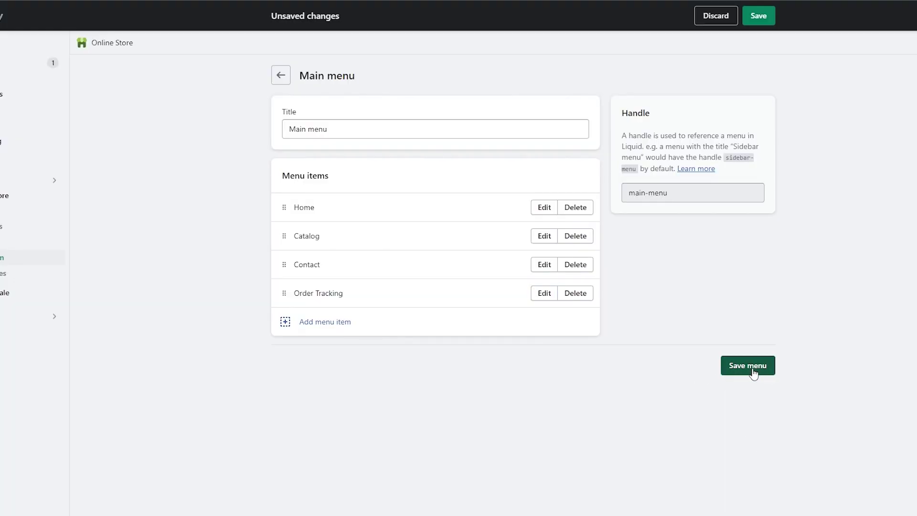
{"action": "left_click", "coordinate": [747, 370]}
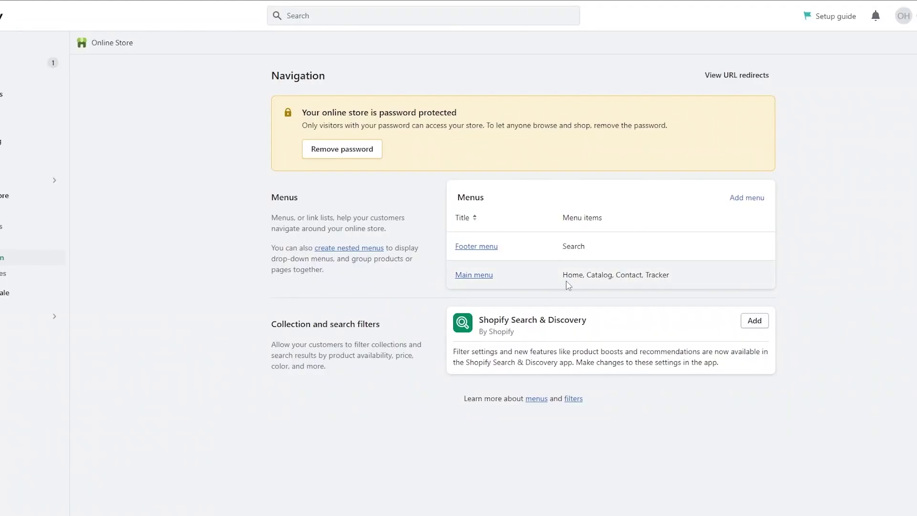
- Reopen the Main menu and rename the Tracker item back to Order Tracking
{"action": "left_click", "coordinate": [492, 275]}
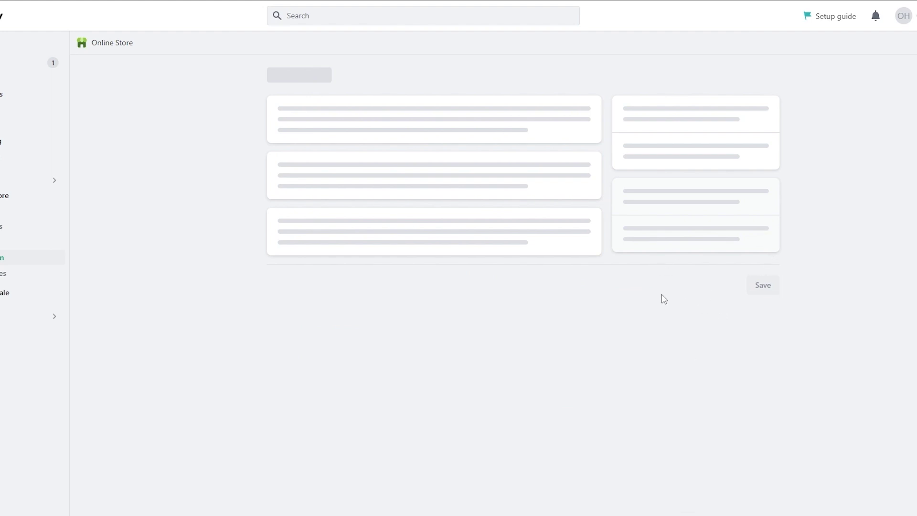
{"action": "left_click", "coordinate": [544, 292]}
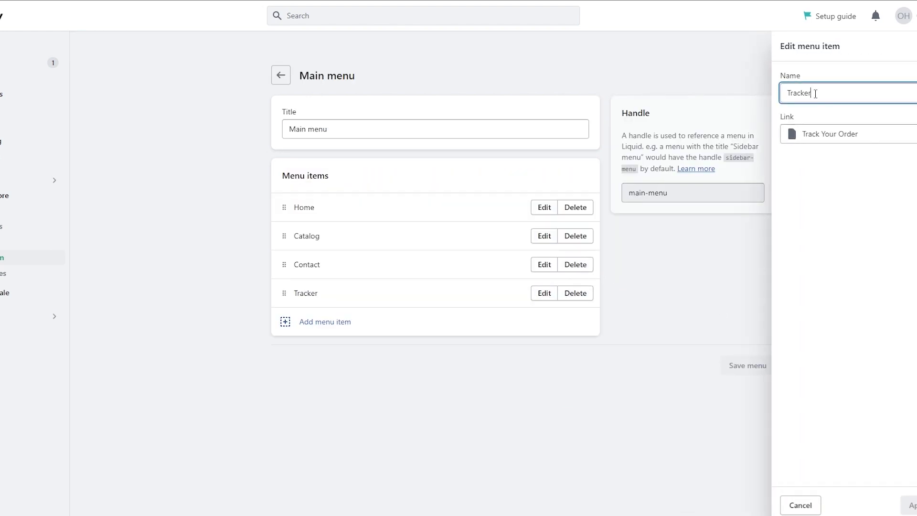
{"action": "left_click_drag", "start_coordinate": [815, 92], "coordinate": [781, 93]}
{"action": "type", "text": "Or"}
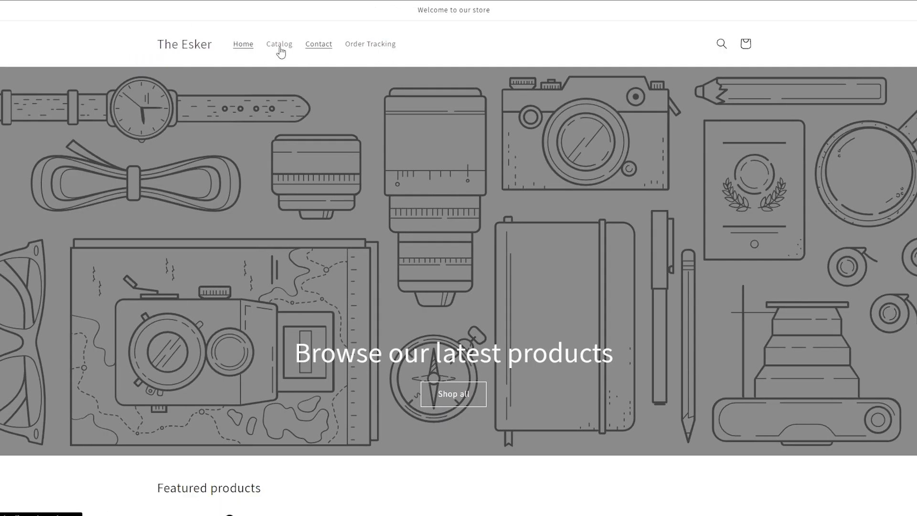
- Verify the storefront's Order Tracking header link opens Track Your Order, then return to Main menu
{"action": "left_click", "coordinate": [365, 45]}
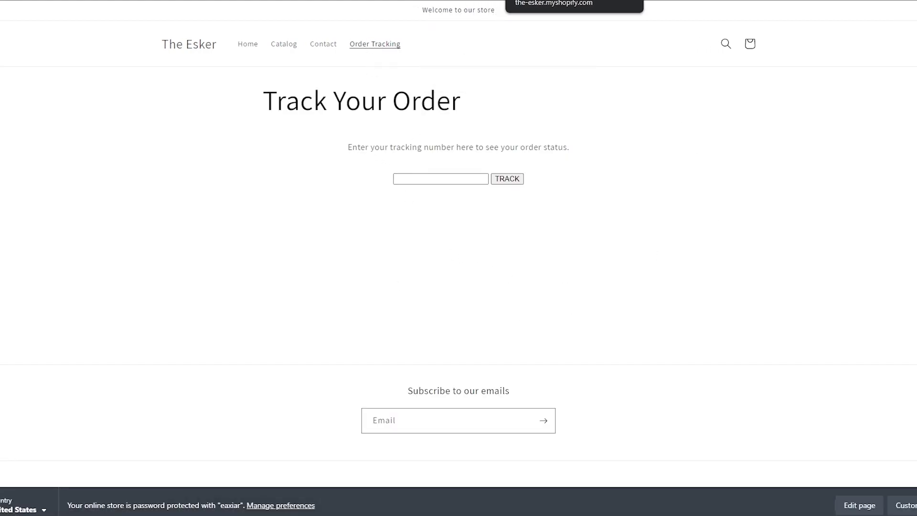
{"action": "left_click", "coordinate": [478, 0]}
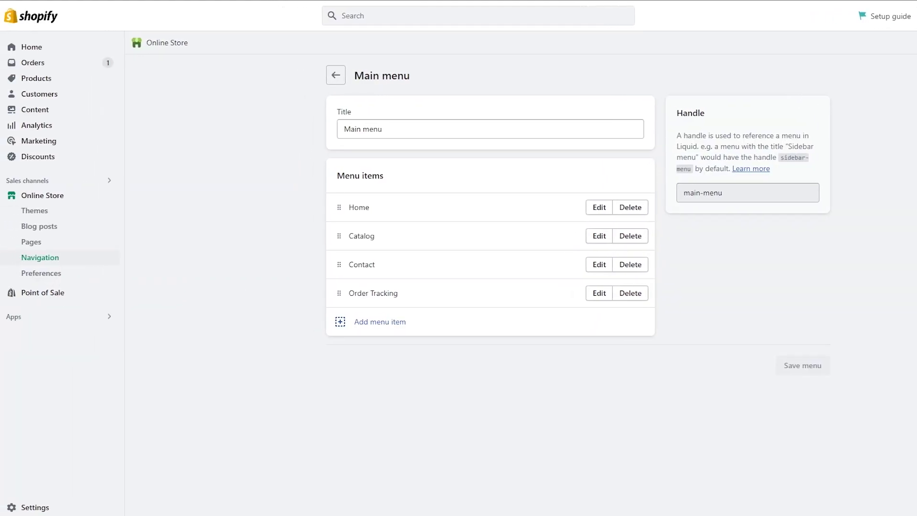
- Open the Shipping confirmation notification's code editor from Settings > Notifications
{"action": "left_click", "coordinate": [24, 507]}
{"action": "left_click", "coordinate": [260, 257]}
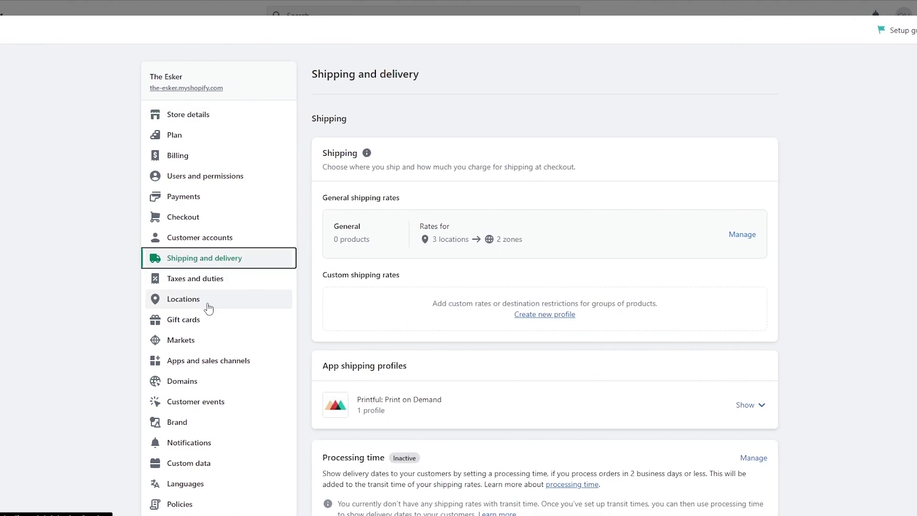
{"action": "scroll", "coordinate": [253, 249], "scroll_direction": "down", "scroll_amount": 3}
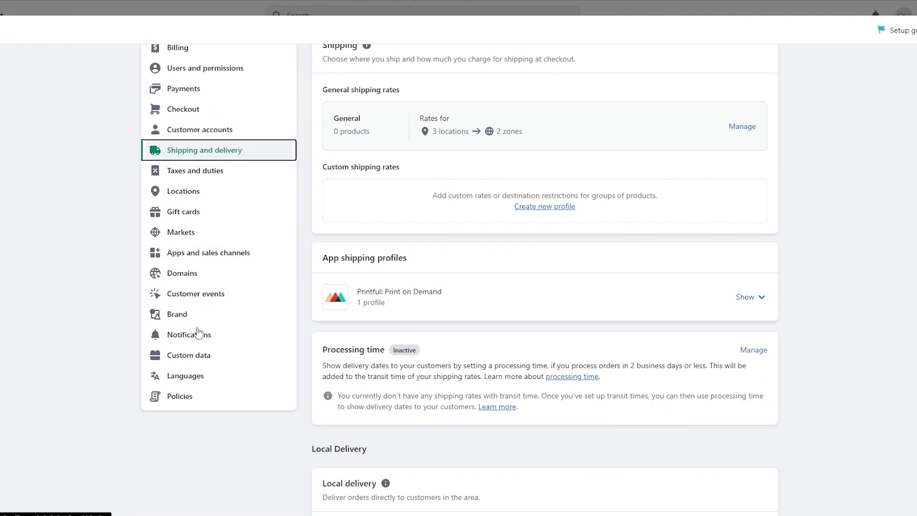
{"action": "left_click", "coordinate": [199, 333]}
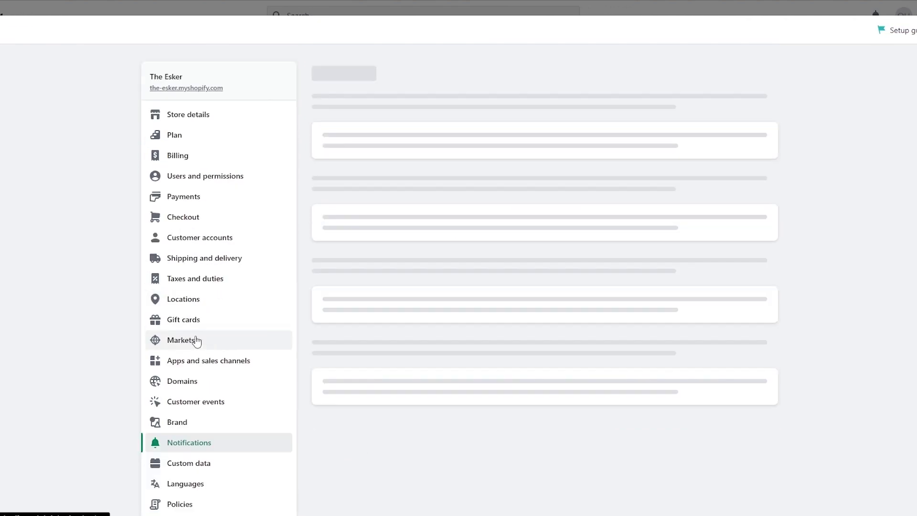
{"action": "scroll", "coordinate": [524, 297], "scroll_direction": "down", "scroll_amount": 13}
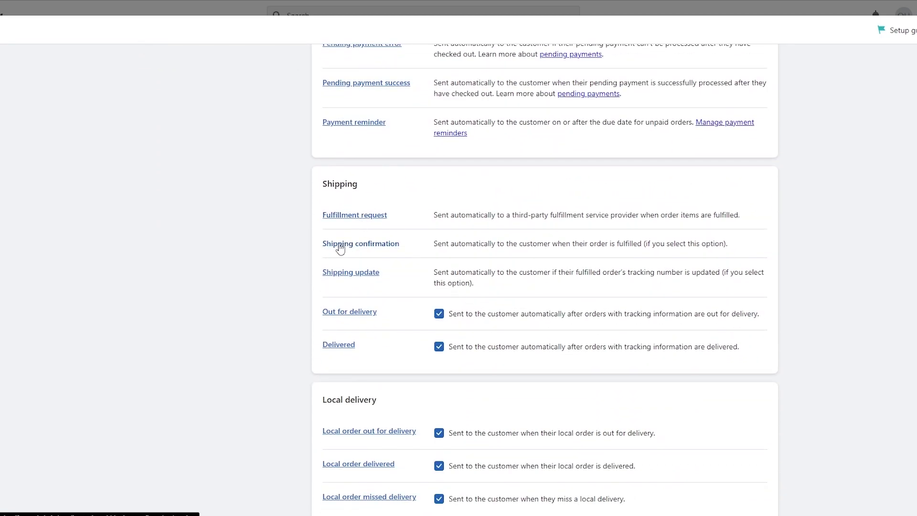
{"action": "left_click", "coordinate": [369, 250]}
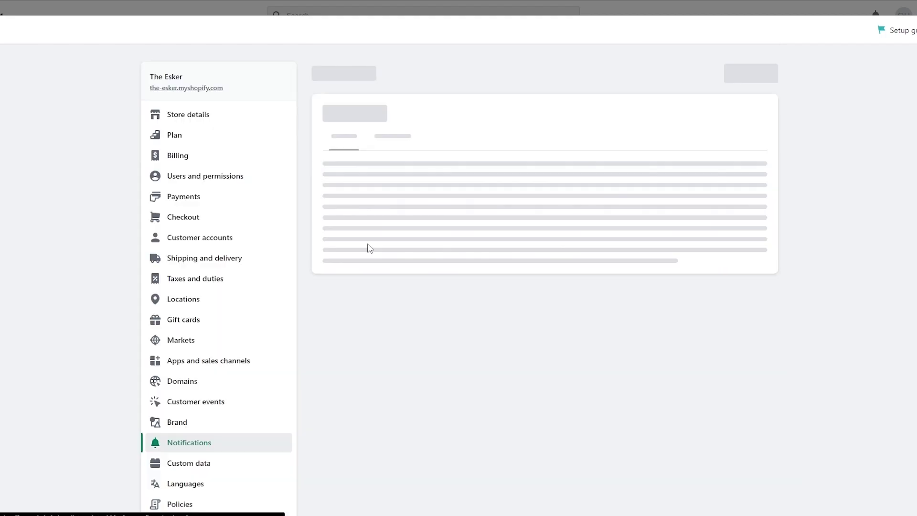
{"action": "scroll", "coordinate": [366, 252], "scroll_direction": "down", "scroll_amount": 4}
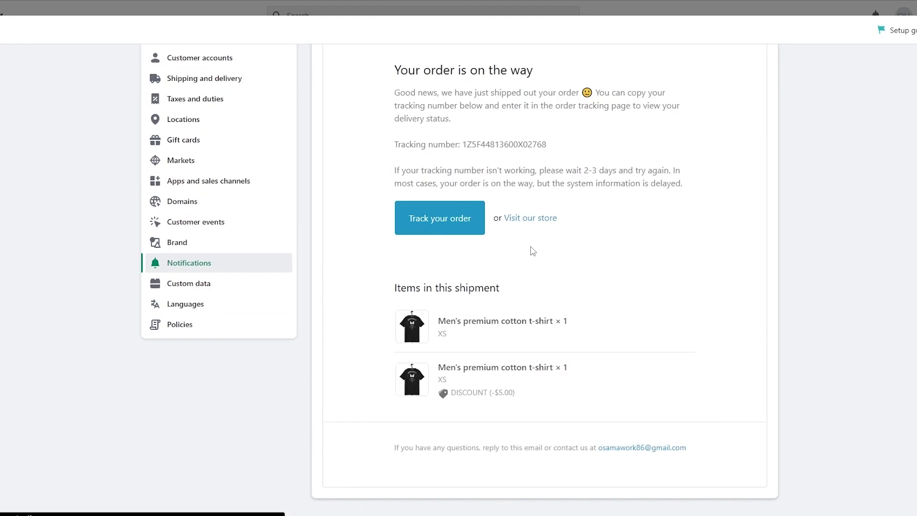
{"action": "scroll", "coordinate": [537, 254], "scroll_direction": "up", "scroll_amount": 3}
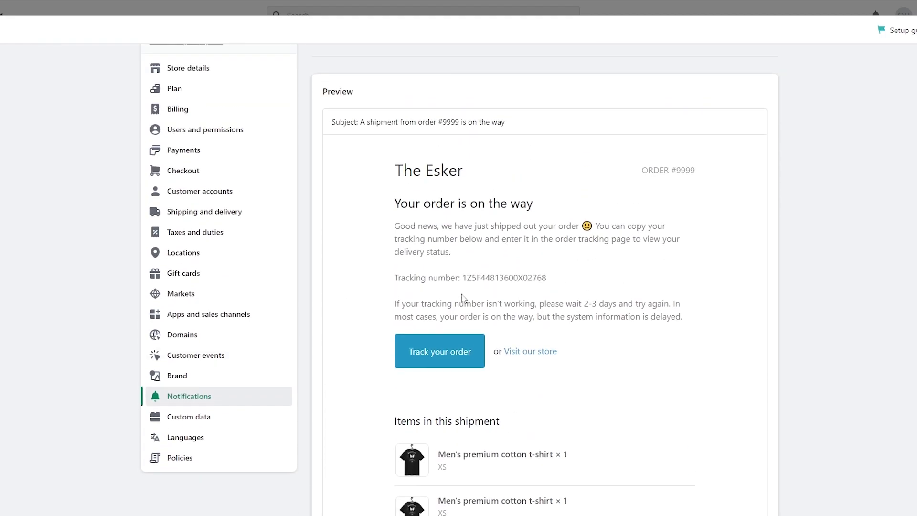
{"action": "scroll", "coordinate": [463, 297], "scroll_direction": "up", "scroll_amount": 1}
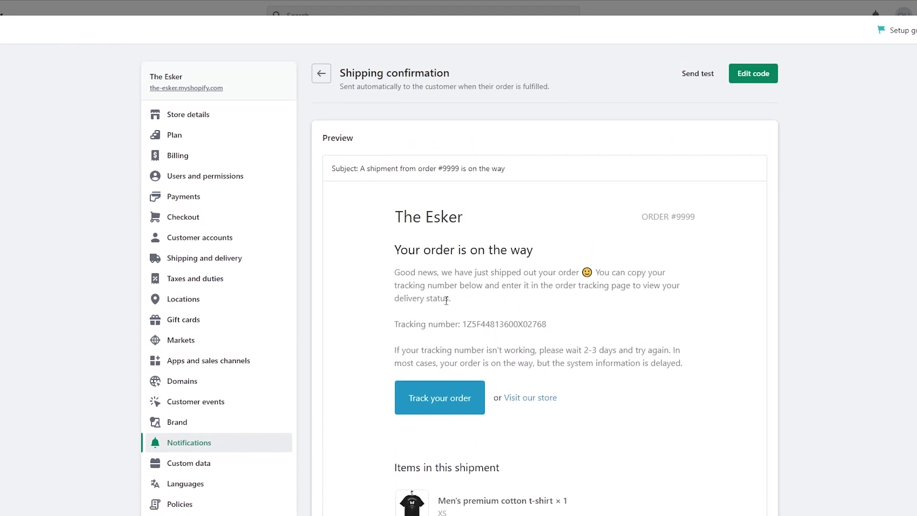
{"action": "left_click", "coordinate": [747, 74]}
- Delete all existing code from the Email body (HTML) field
{"action": "scroll", "coordinate": [442, 363], "scroll_direction": "down", "scroll_amount": 5}
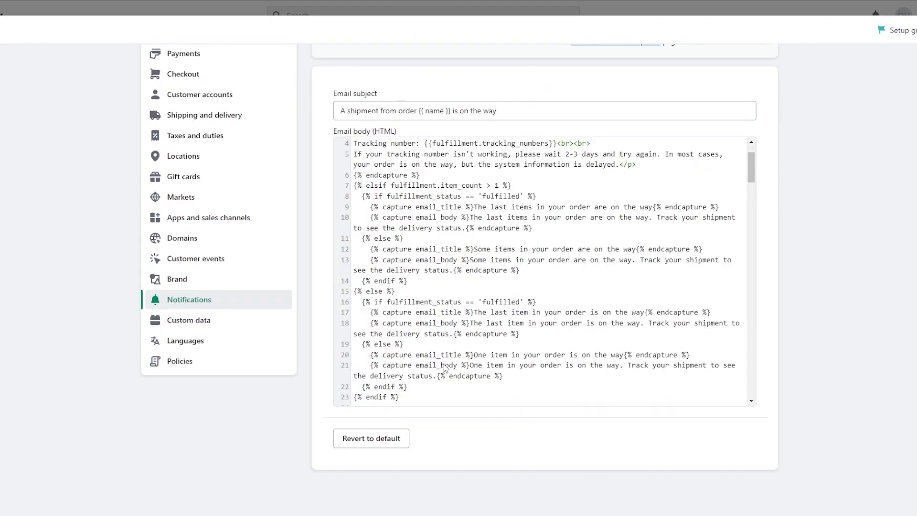
{"action": "left_click", "coordinate": [440, 356]}
{"action": "key", "text": "ctrl+a"}
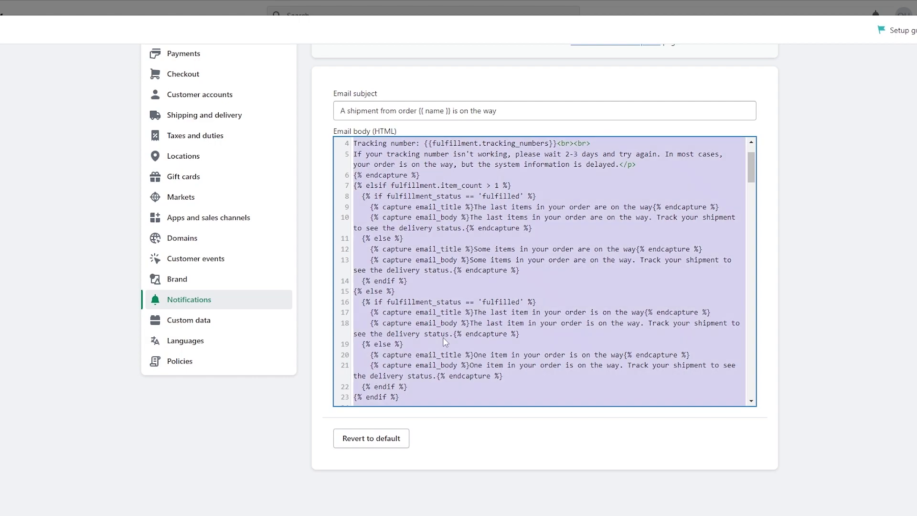
{"action": "key", "text": "BackSpace"}
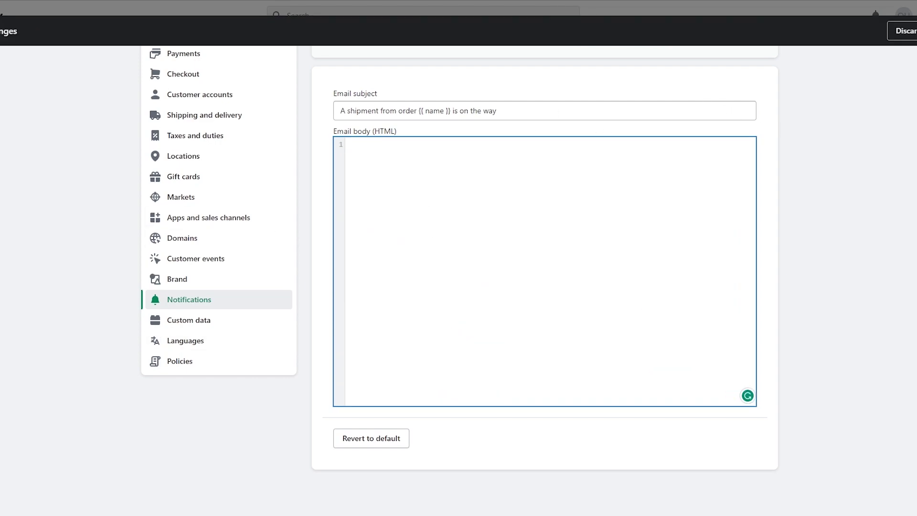
{"action": "key", "text": "ctrl+Tab"}
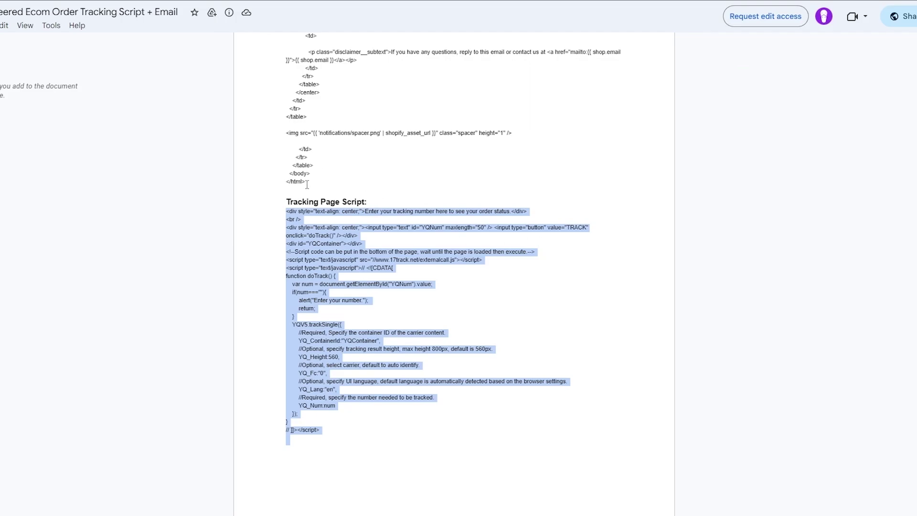
- Copy the replacement email HTML in the Google Doc and locate its placeholder store URL
{"action": "left_click_drag", "start_coordinate": [307, 184], "coordinate": [285, 81]}
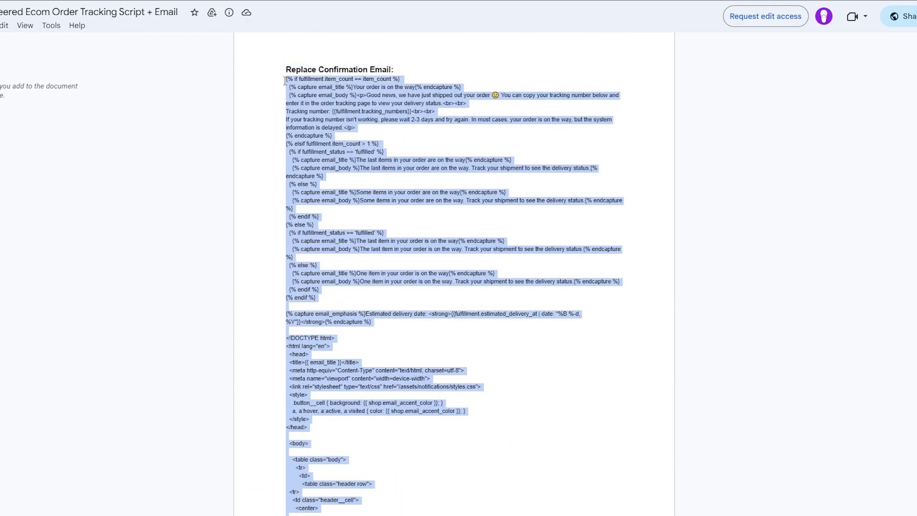
{"action": "right_click", "coordinate": [326, 91]}
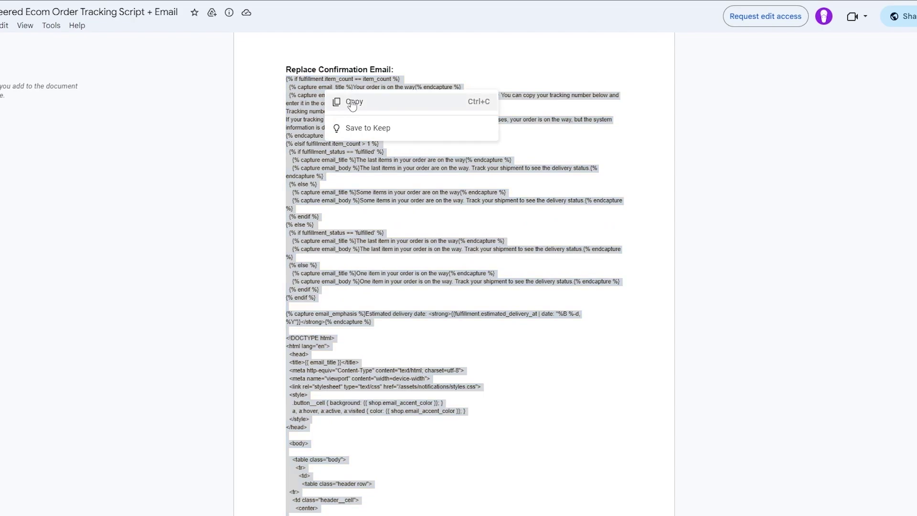
{"action": "left_click", "coordinate": [351, 103]}
{"action": "scroll", "coordinate": [408, 238], "scroll_direction": "down", "scroll_amount": 15}
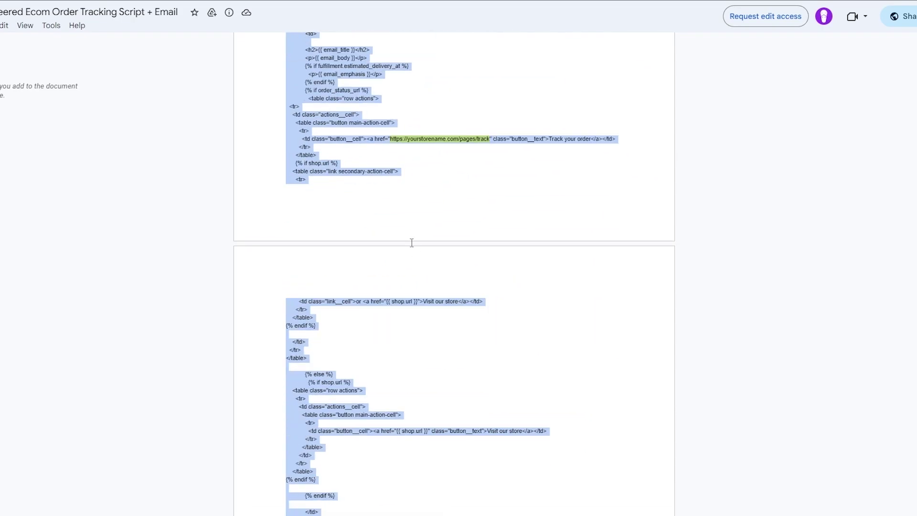
{"action": "left_click_drag", "start_coordinate": [392, 140], "coordinate": [491, 143]}
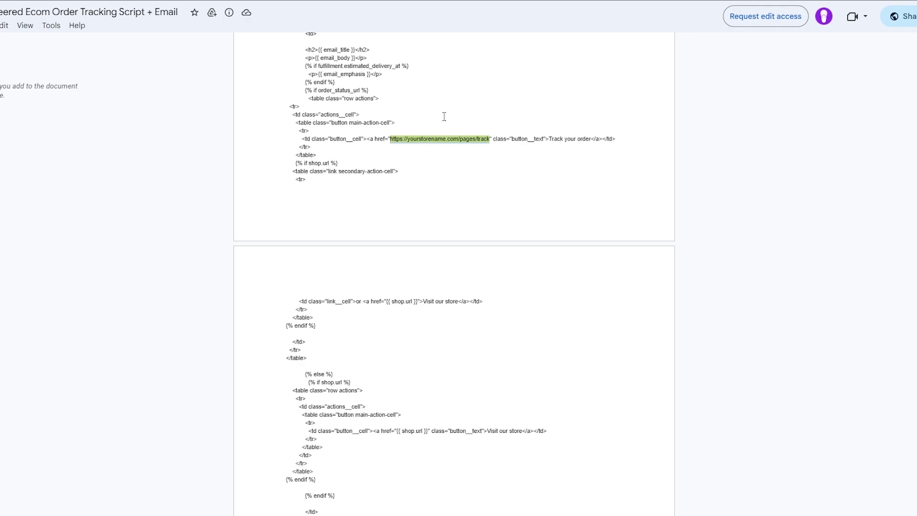
{"action": "scroll", "coordinate": [341, 214], "scroll_direction": "up", "scroll_amount": 8}
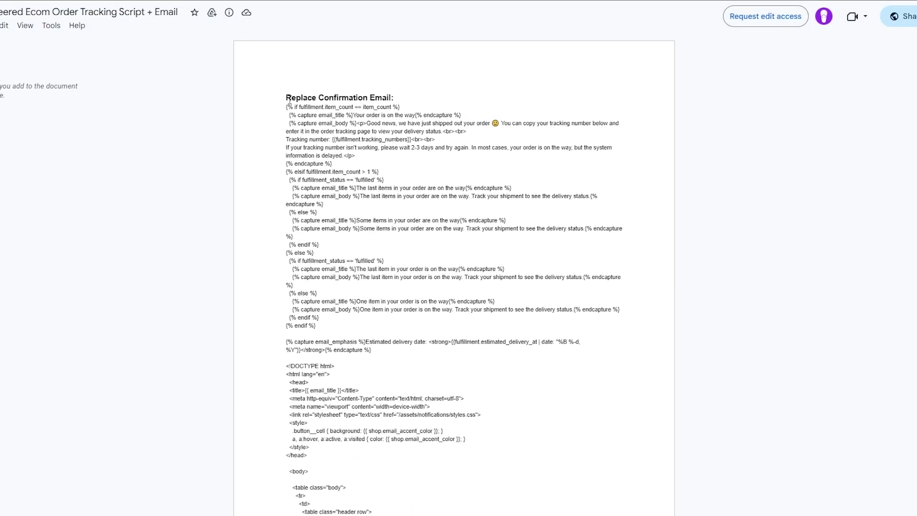
- Copy the full Replace Confirmation Email template through </html> and paste it into the email body
{"action": "left_click_drag", "start_coordinate": [287, 106], "coordinate": [309, 182]}
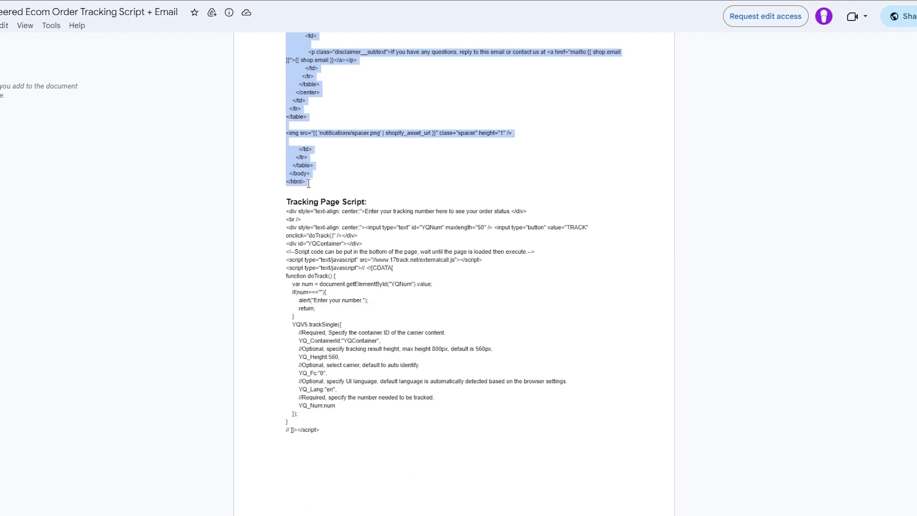
{"action": "right_click", "coordinate": [307, 183]}
{"action": "left_click", "coordinate": [324, 176]}
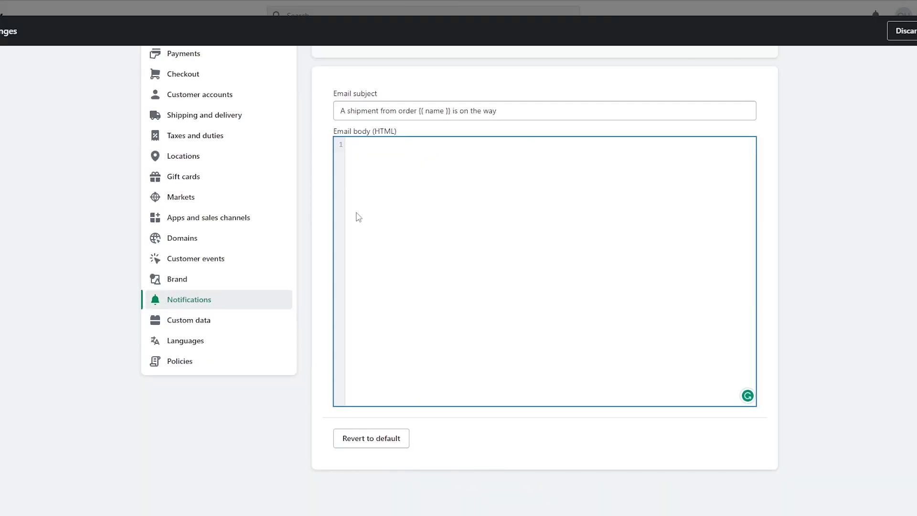
{"action": "key", "text": "ctrl+v"}
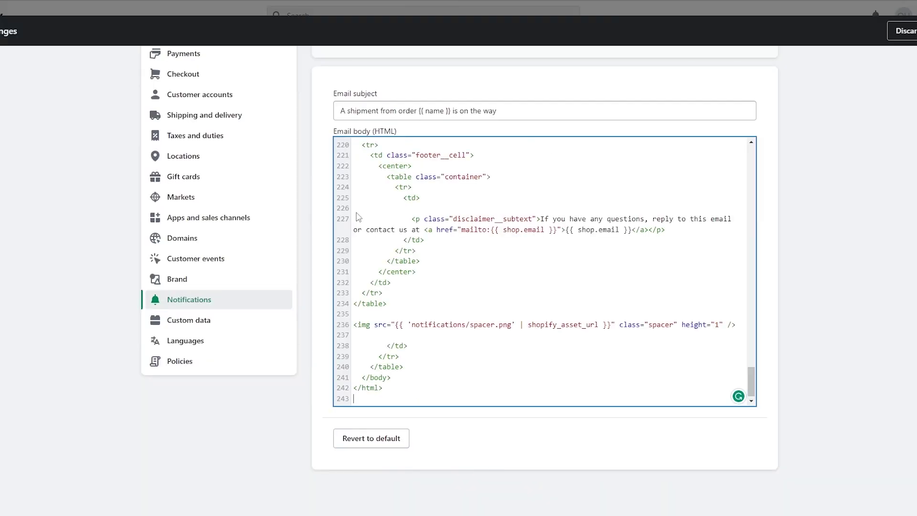
{"action": "scroll", "coordinate": [428, 313], "scroll_direction": "up", "scroll_amount": 15}
{"action": "scroll", "coordinate": [426, 334], "scroll_direction": "up", "scroll_amount": 15}
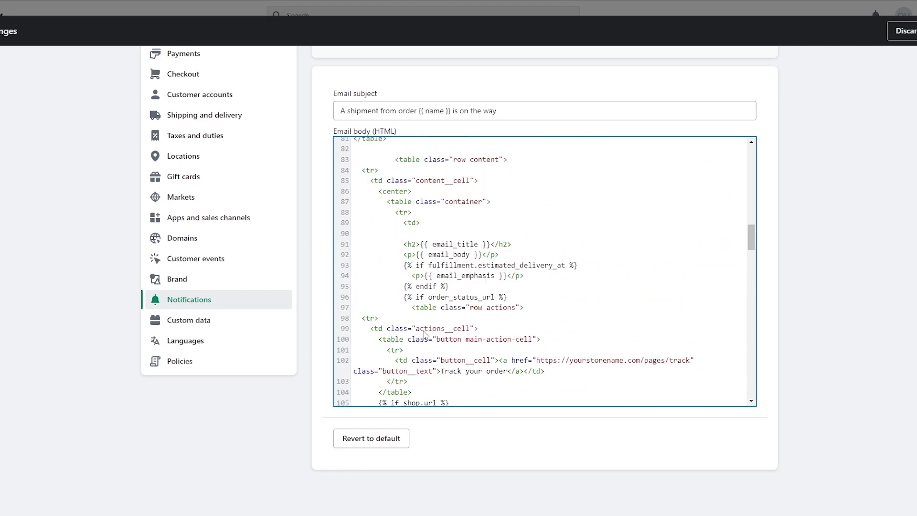
{"action": "scroll", "coordinate": [445, 313], "scroll_direction": "down", "scroll_amount": 10}
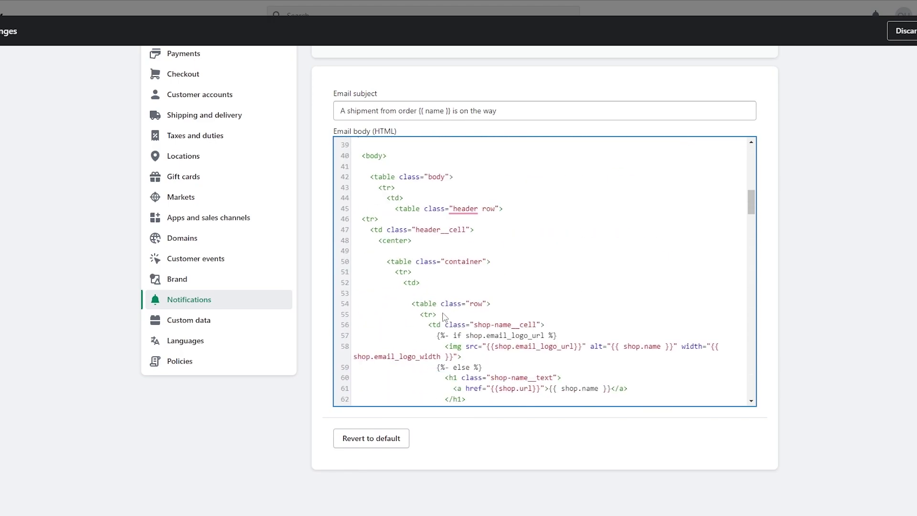
- Find the placeholder yourstorename.com/pages/track URL in the email code
{"action": "scroll", "coordinate": [444, 317], "scroll_direction": "down", "scroll_amount": 4}
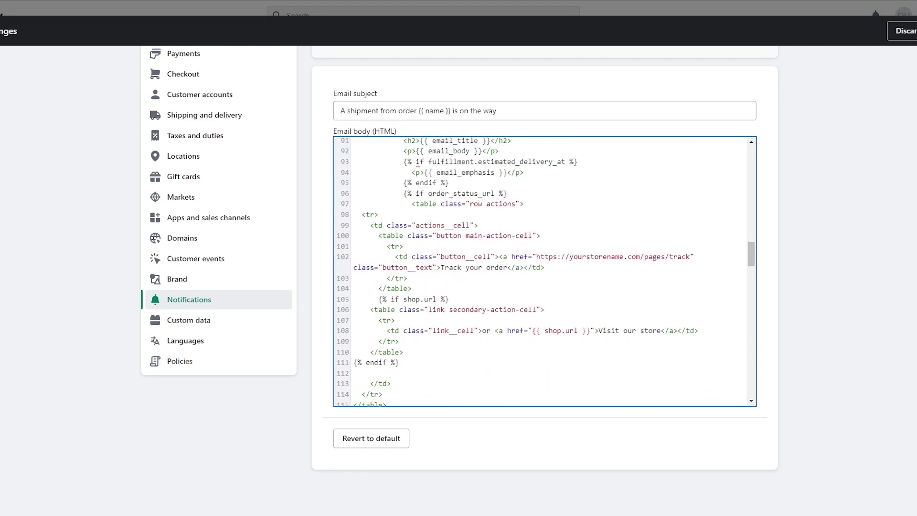
{"action": "left_click", "coordinate": [177, 1]}
{"action": "scroll", "coordinate": [378, 203], "scroll_direction": "up", "scroll_amount": 10}
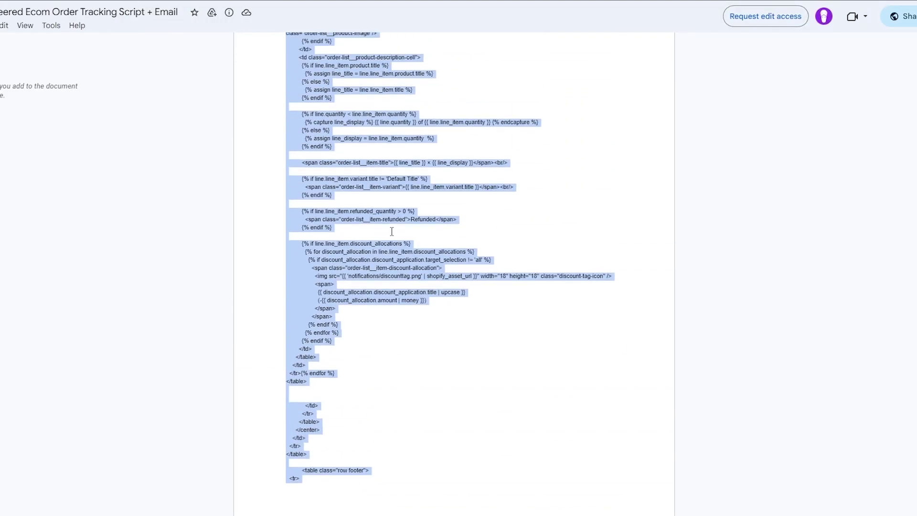
{"action": "left_click_drag", "start_coordinate": [390, 255], "coordinate": [486, 258]}
{"action": "left_click", "coordinate": [82, 1]}
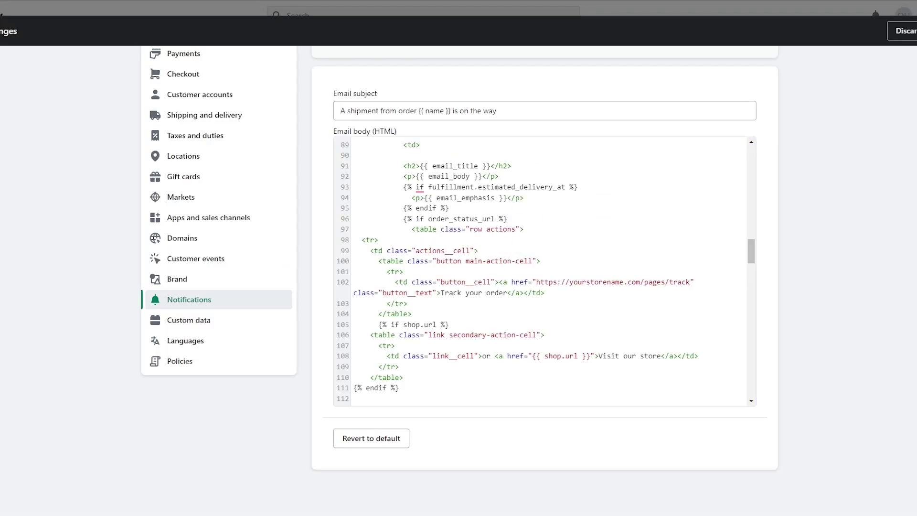
{"action": "left_click", "coordinate": [557, 358]}
{"action": "key", "text": "ctrl+f"}
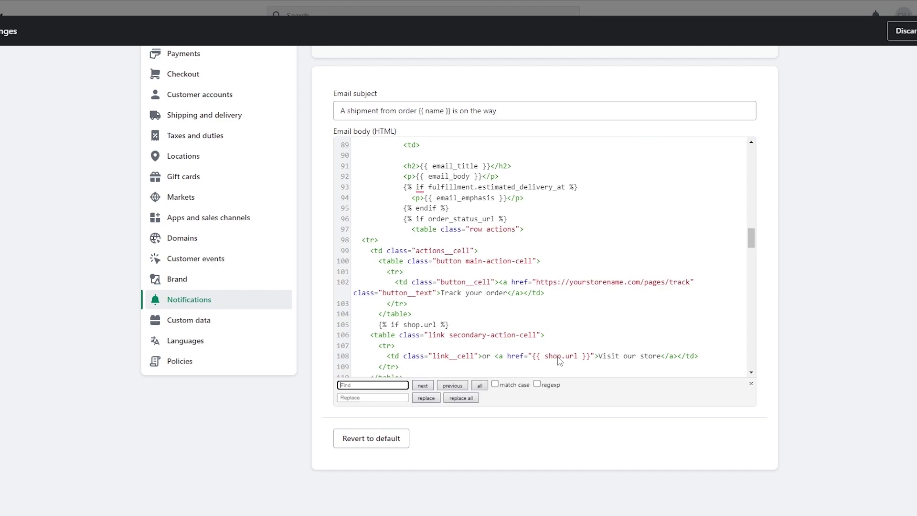
{"action": "key", "text": "ctrl+v"}
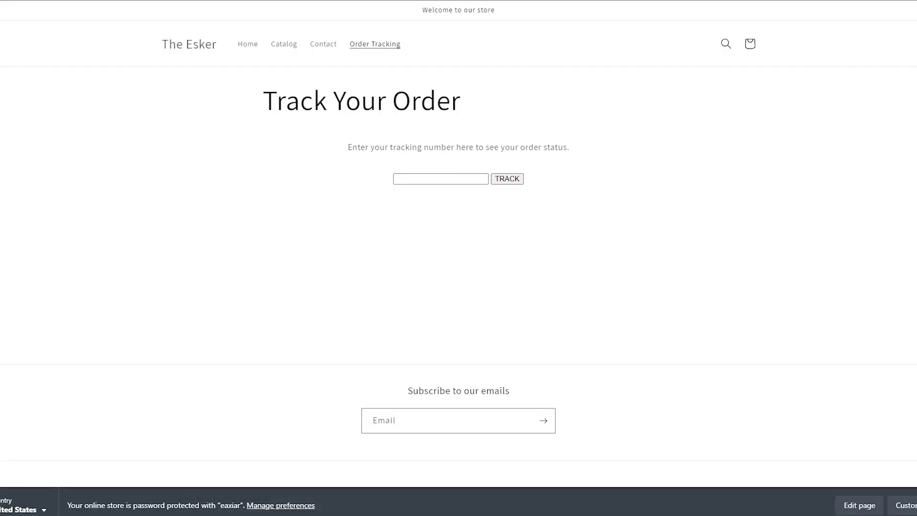
{"action": "right_click", "coordinate": [197, 1]}
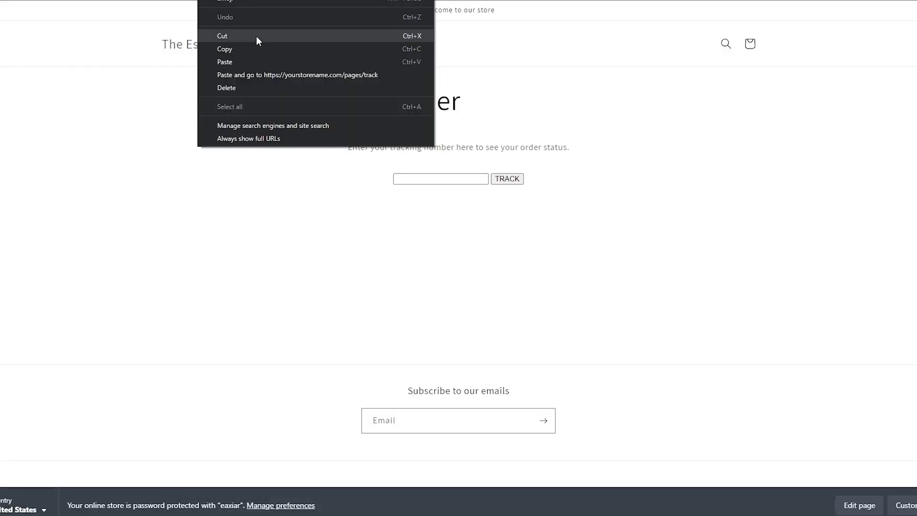
{"action": "left_click", "coordinate": [254, 48]}
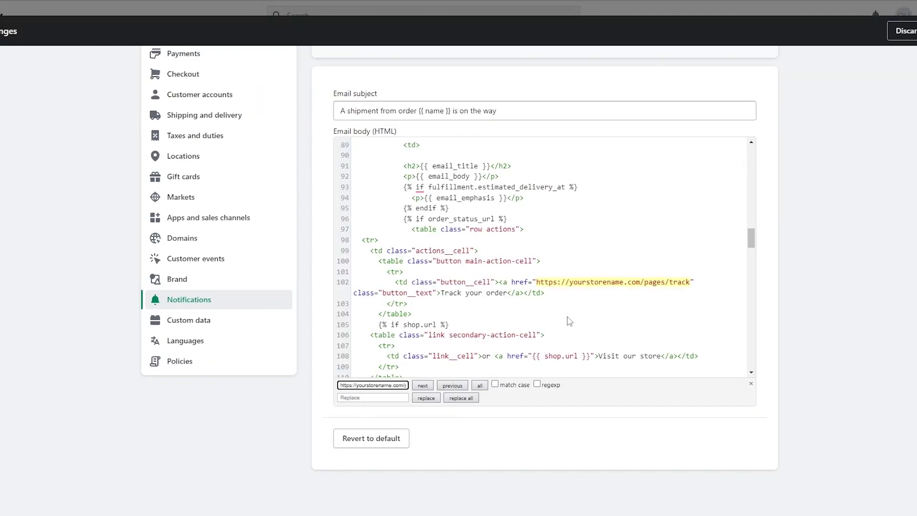
{"action": "left_click", "coordinate": [542, 286]}
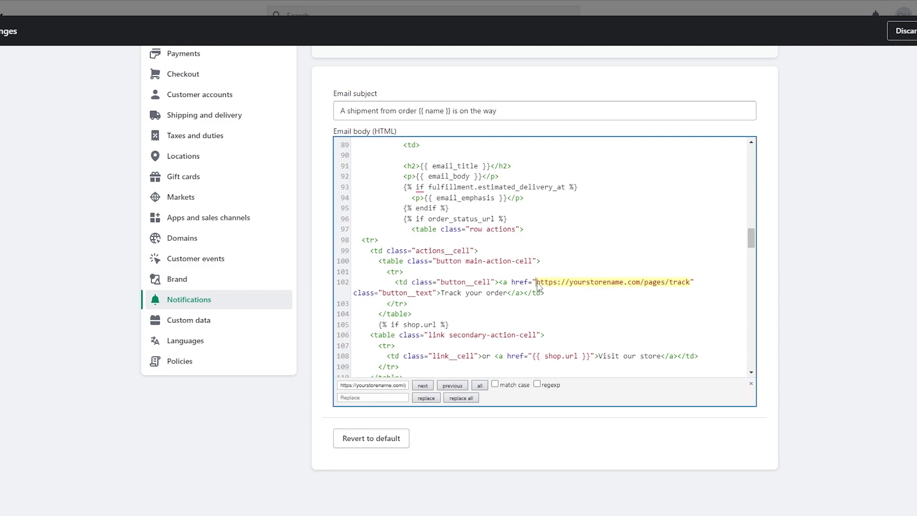
{"action": "left_click_drag", "start_coordinate": [536, 286], "coordinate": [691, 288]}
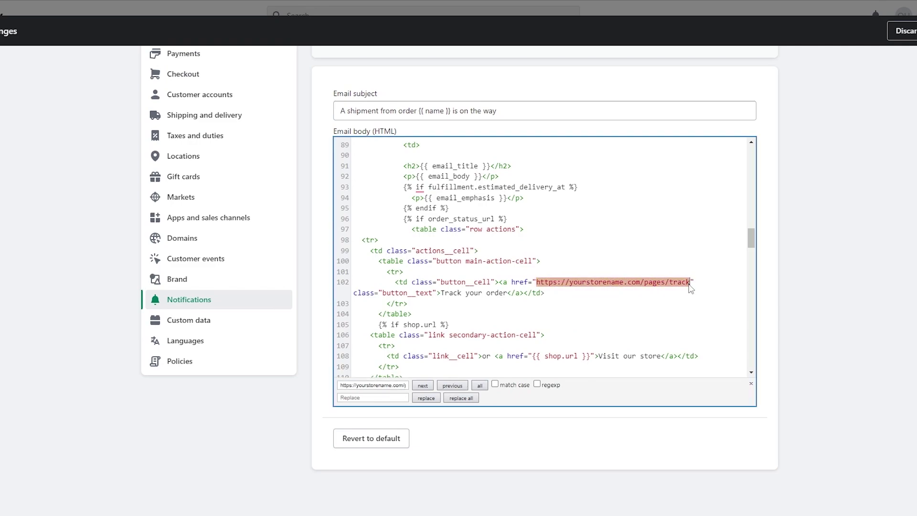
{"action": "key", "text": "ctrl+v"}
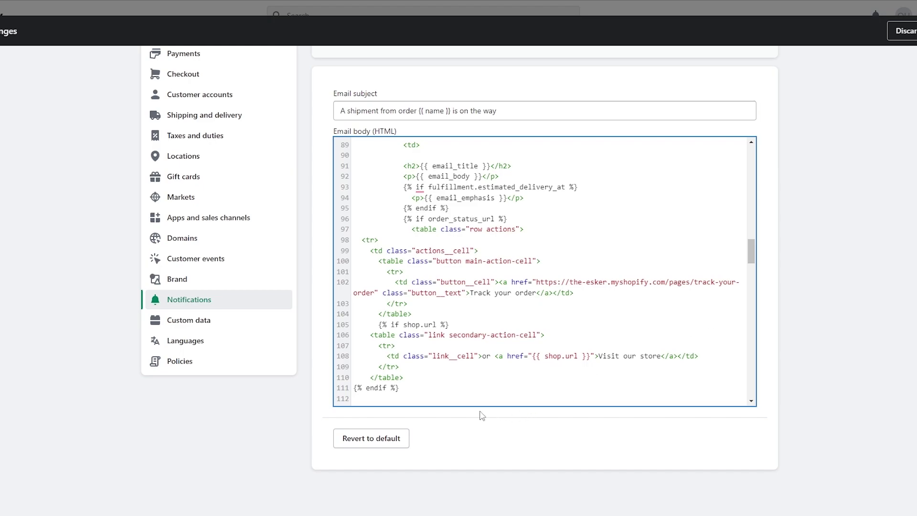
{"action": "scroll", "coordinate": [476, 402], "scroll_direction": "down", "scroll_amount": 10}
{"action": "scroll", "coordinate": [617, 385], "scroll_direction": "up", "scroll_amount": 20}
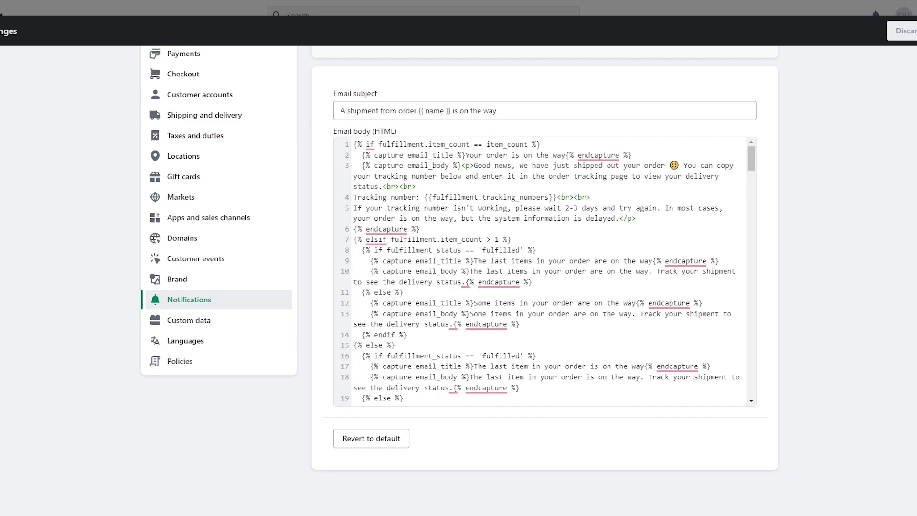
- Back in the Shipping confirmation preview, copy the sample tracking number 1Z5F44813600X02768
{"action": "scroll", "coordinate": [758, 221], "scroll_direction": "up", "scroll_amount": 3}
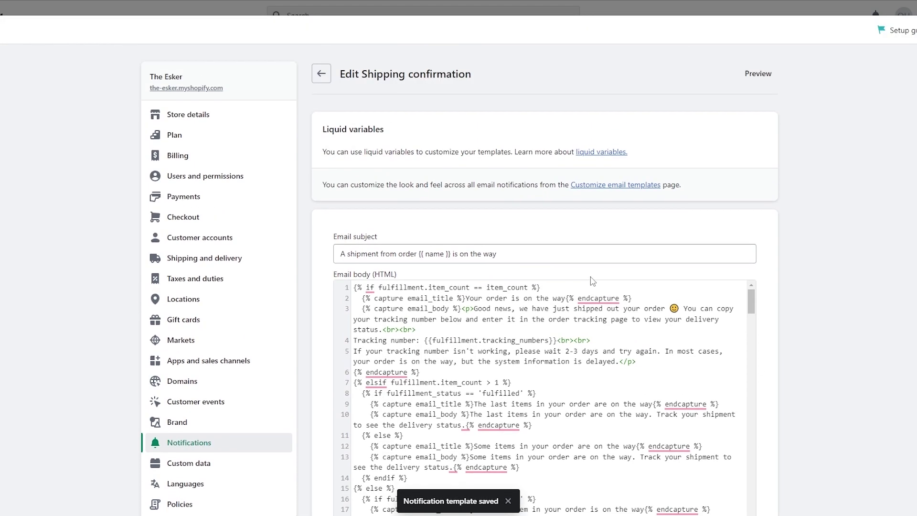
{"action": "left_click", "coordinate": [323, 75]}
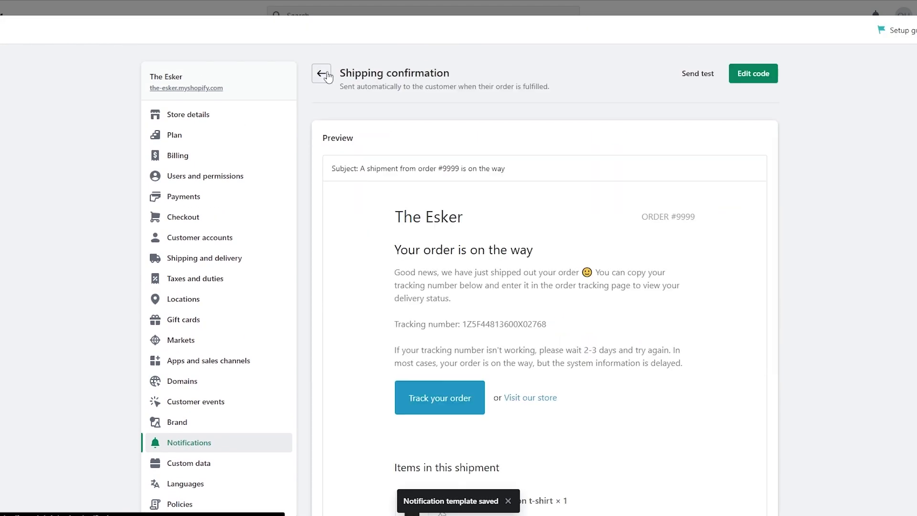
{"action": "scroll", "coordinate": [522, 317], "scroll_direction": "down", "scroll_amount": 2}
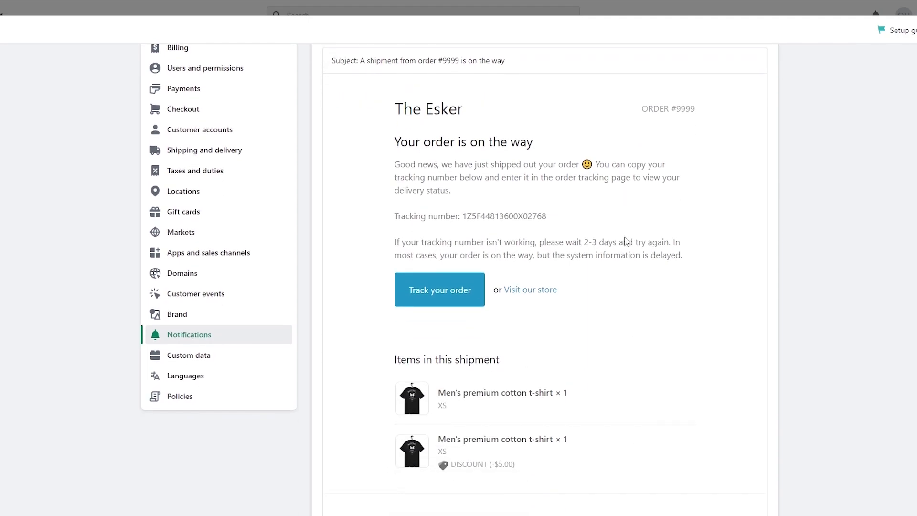
{"action": "left_click_drag", "start_coordinate": [462, 217], "coordinate": [568, 228]}
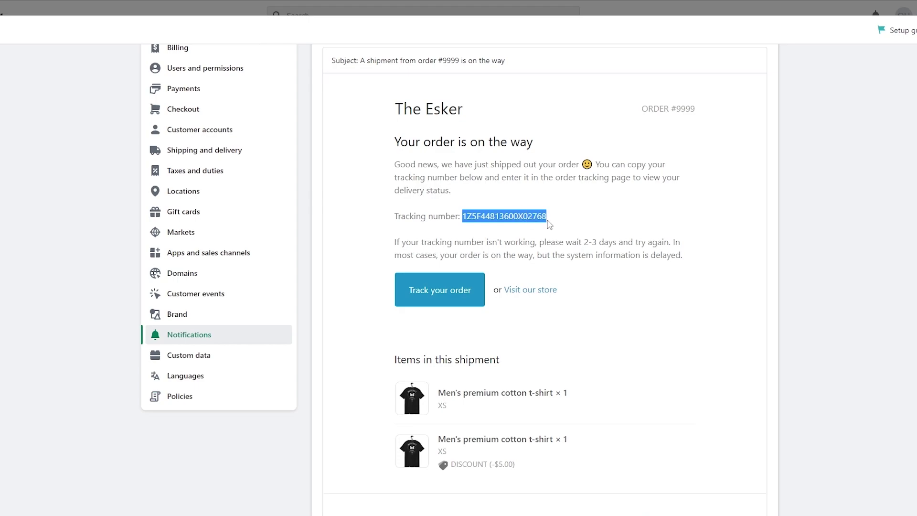
{"action": "left_click_drag", "start_coordinate": [547, 218], "coordinate": [549, 225]}
{"action": "scroll", "coordinate": [530, 219], "scroll_direction": "down", "scroll_amount": 2}
{"action": "scroll", "coordinate": [530, 225], "scroll_direction": "up", "scroll_amount": 3}
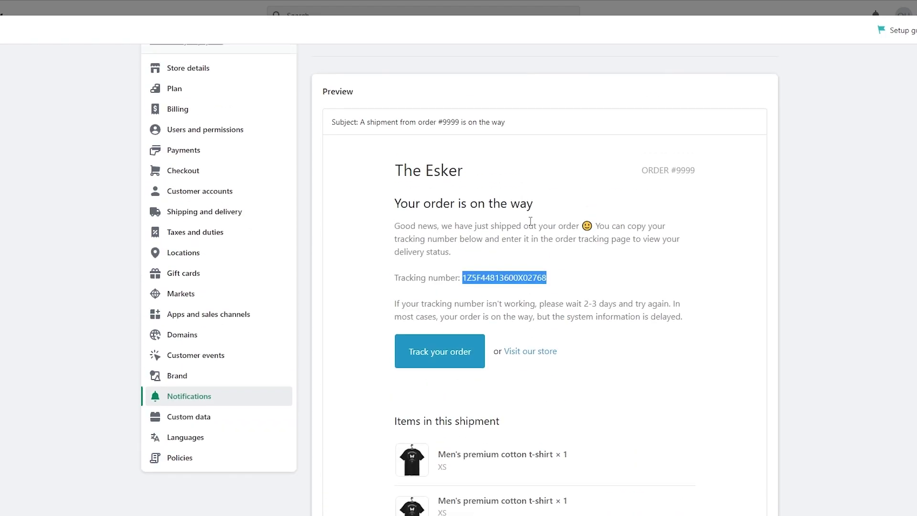
{"action": "right_click", "coordinate": [493, 285]}
{"action": "left_click", "coordinate": [500, 296]}
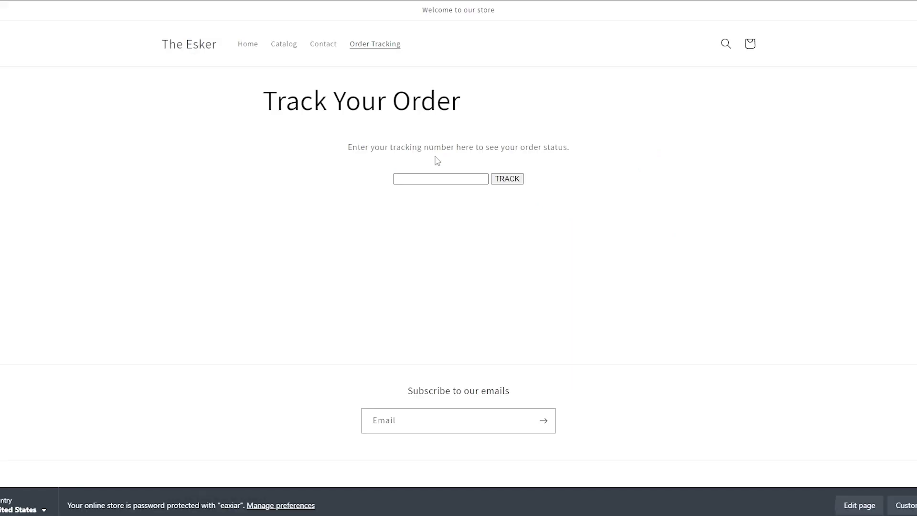
- Track 1Z5F44813600X02768 on the Track Your Order page, getting Not Found under UPS
{"action": "left_click", "coordinate": [434, 179]}
{"action": "key", "text": "ctrl+v"}
{"action": "left_click", "coordinate": [503, 179]}
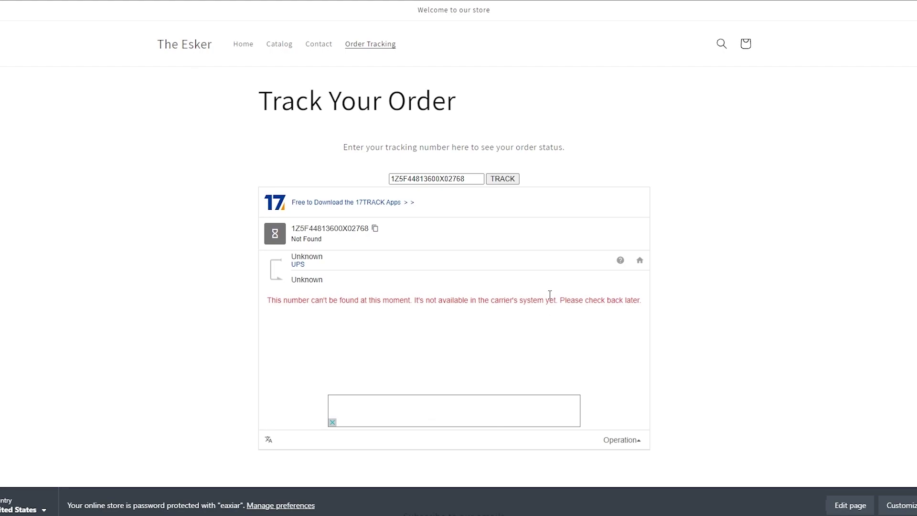
- Clear the tracking number from the lookup field
{"action": "double_click", "coordinate": [394, 179]}
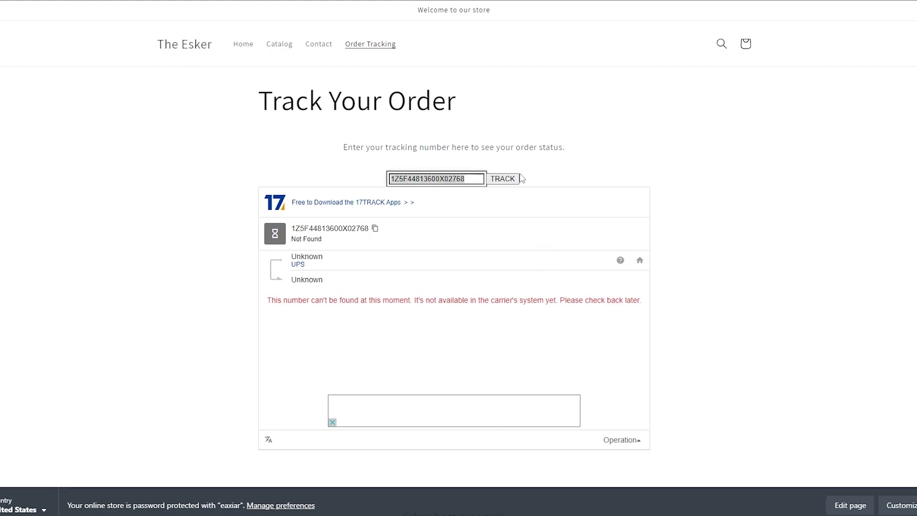
{"action": "left_click", "coordinate": [638, 163]}
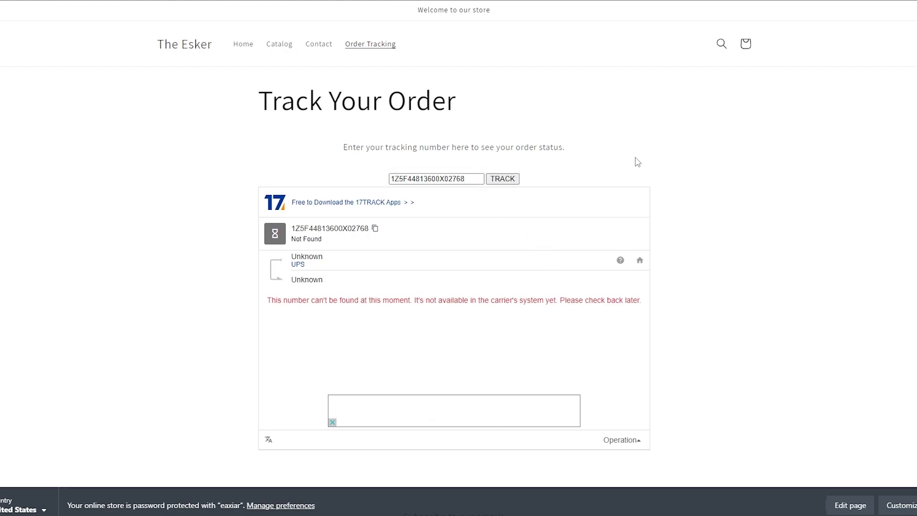
{"action": "double_click", "coordinate": [454, 179]}
{"action": "key", "text": "BackSpace"}
{"action": "left_click", "coordinate": [623, 128]}
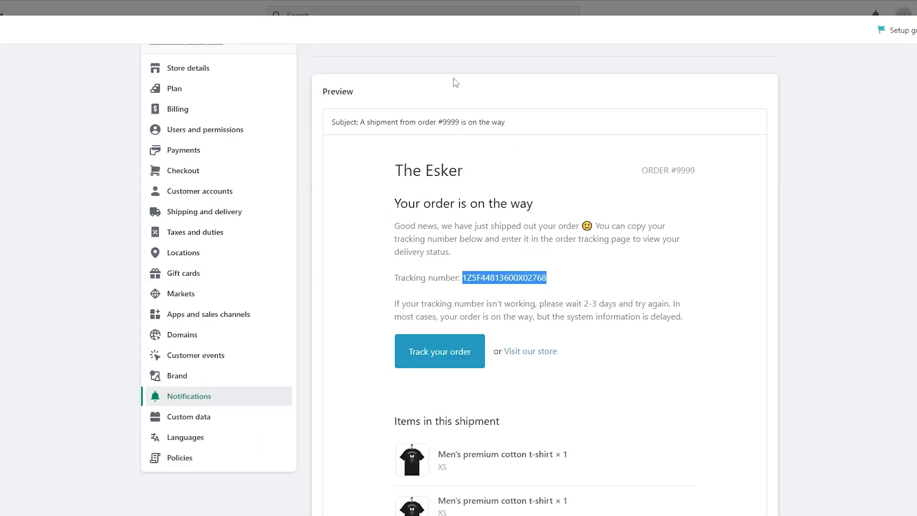
- On the live store, buy one size S Men's premium cotton t-shirt via Buy it now
{"action": "scroll", "coordinate": [327, 88], "scroll_direction": "up", "scroll_amount": 2}
{"action": "left_click", "coordinate": [277, 15]}
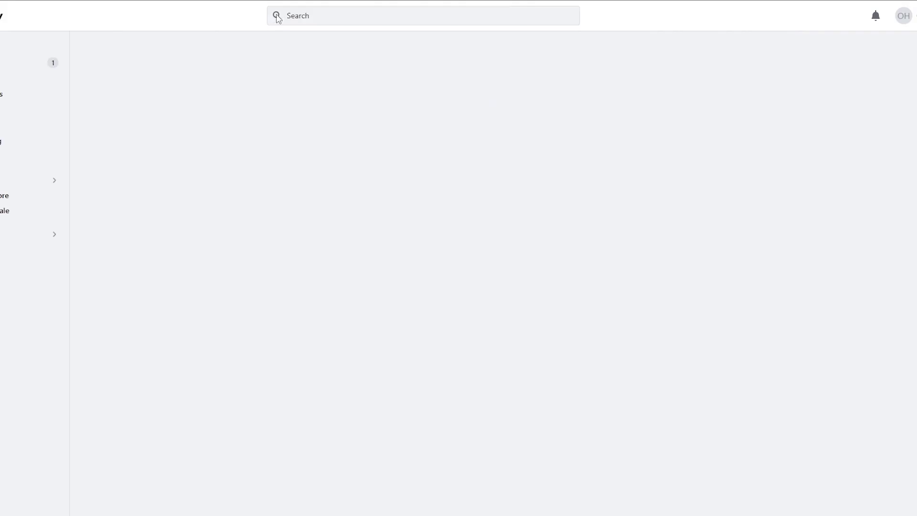
{"action": "left_click", "coordinate": [30, 78]}
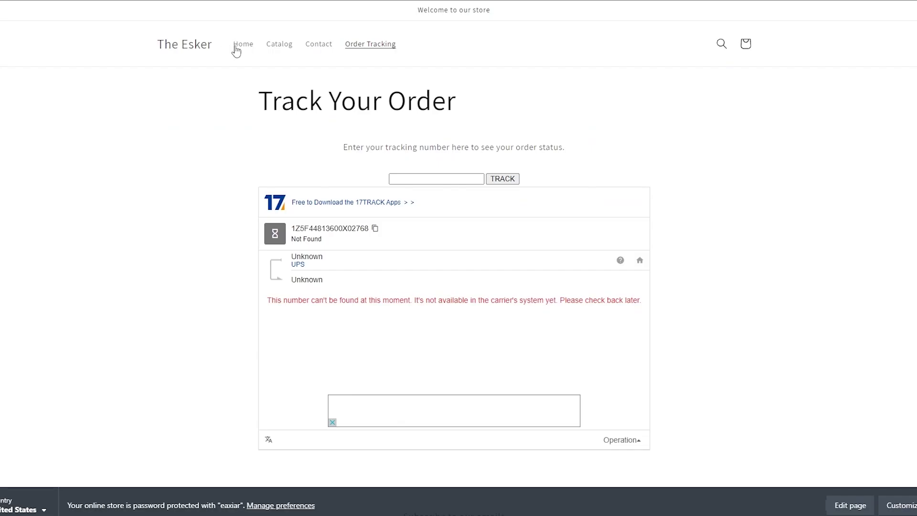
{"action": "left_click", "coordinate": [241, 45]}
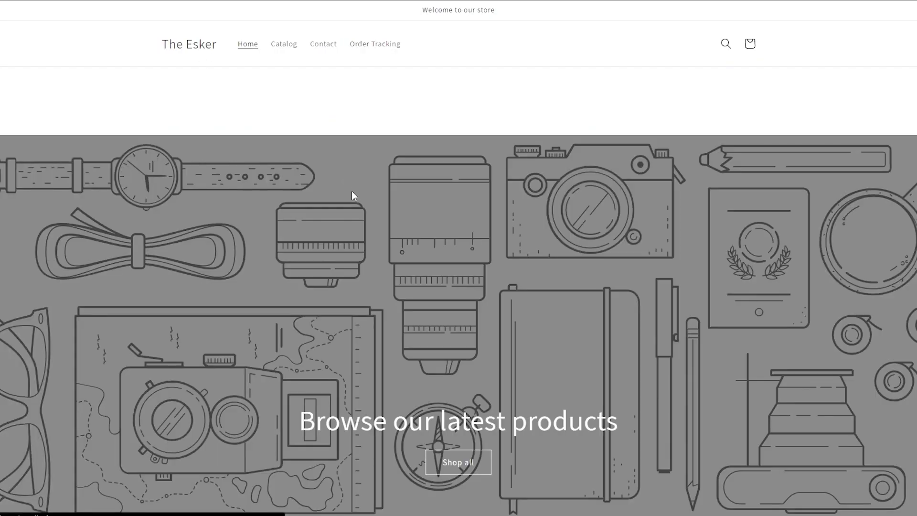
{"action": "scroll", "coordinate": [352, 196], "scroll_direction": "down", "scroll_amount": 8}
{"action": "left_click", "coordinate": [228, 210]}
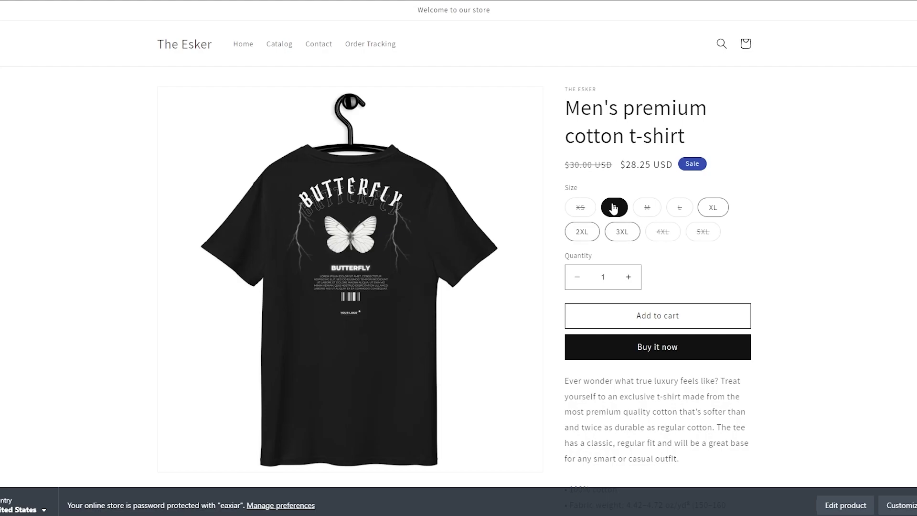
{"action": "scroll", "coordinate": [695, 359], "scroll_direction": "down", "scroll_amount": 6}
{"action": "scroll", "coordinate": [676, 149], "scroll_direction": "up", "scroll_amount": 3}
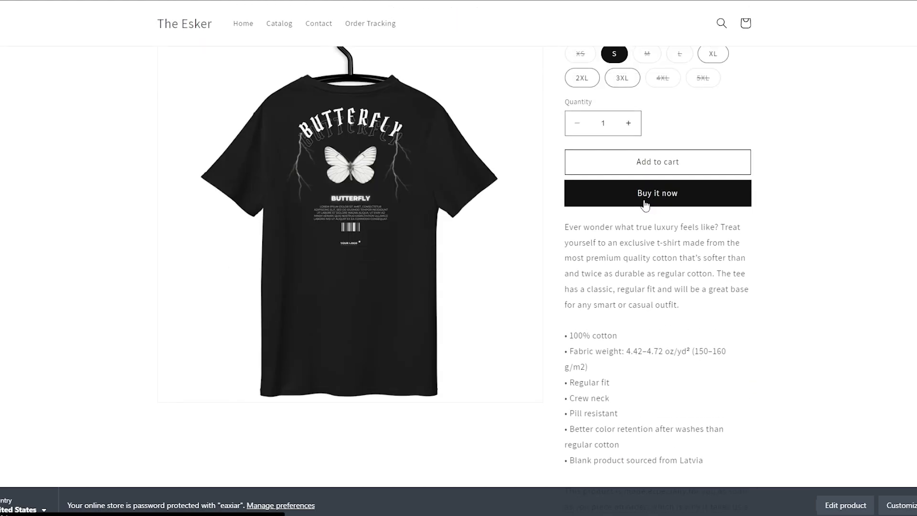
{"action": "left_click", "coordinate": [643, 205]}
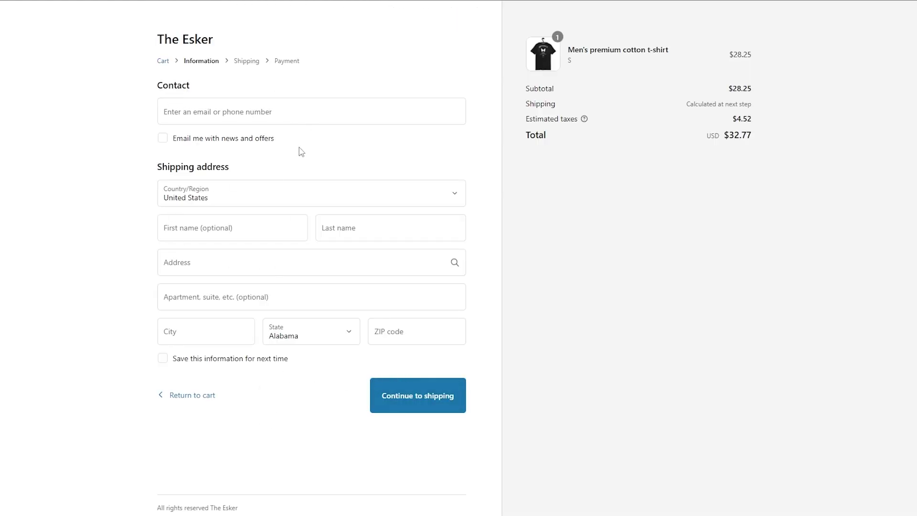
- Complete a $28.25 Cash on Delivery order with autofilled details and free Flat Rate shipping
{"action": "left_click", "coordinate": [264, 121]}
{"action": "left_click", "coordinate": [189, 246]}
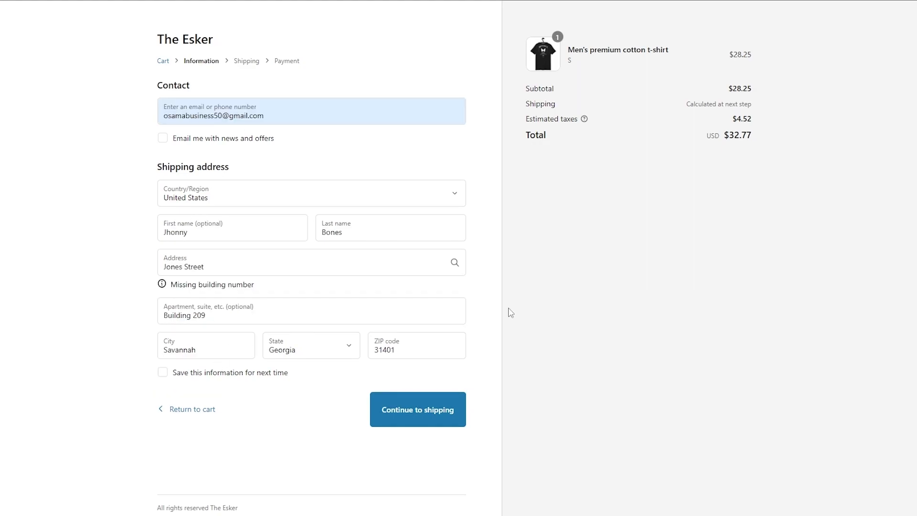
{"action": "left_click", "coordinate": [380, 409]}
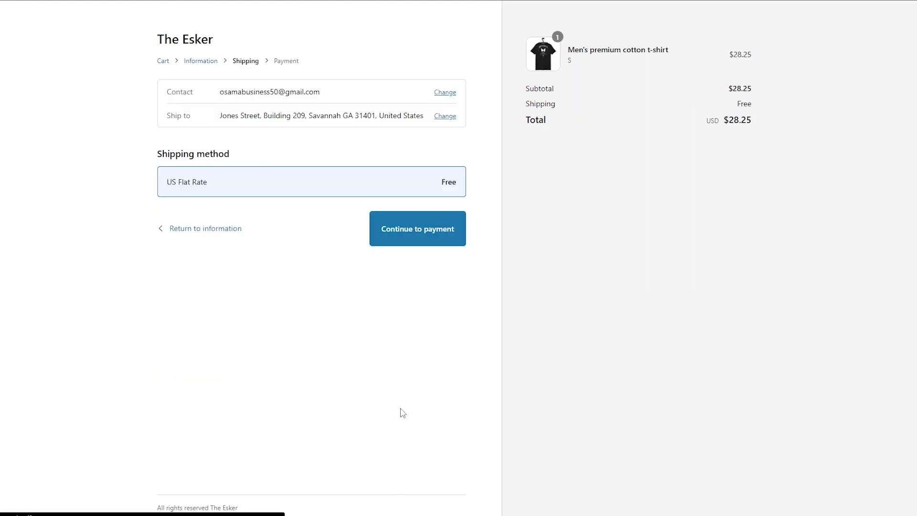
{"action": "left_click", "coordinate": [434, 229]}
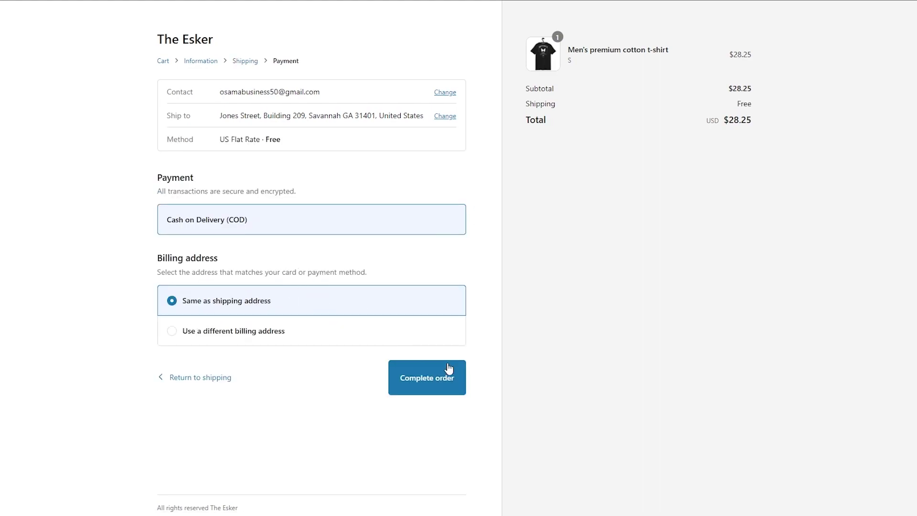
{"action": "left_click", "coordinate": [431, 381]}
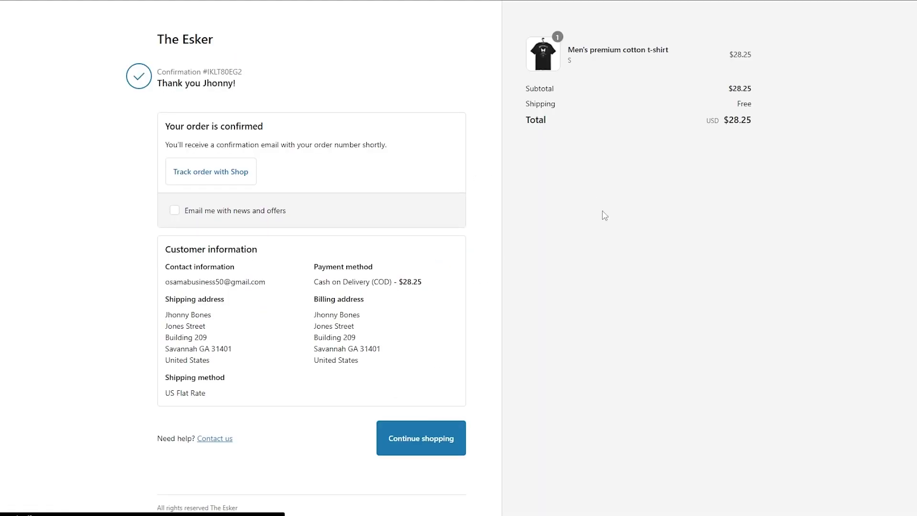
{"action": "left_click", "coordinate": [174, 210]}
{"action": "left_click", "coordinate": [417, 453]}
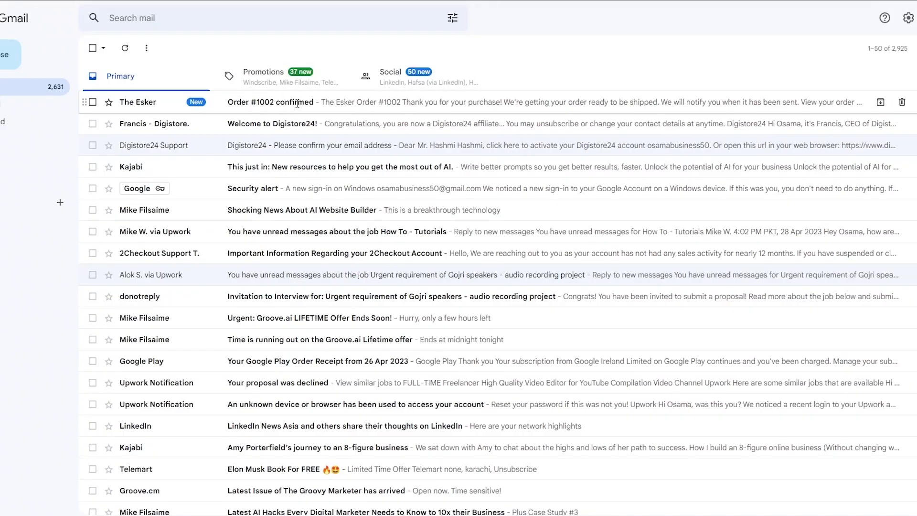
- Read through the Order #1002 confirmed email's order summary and customer information
{"action": "left_click", "coordinate": [297, 103]}
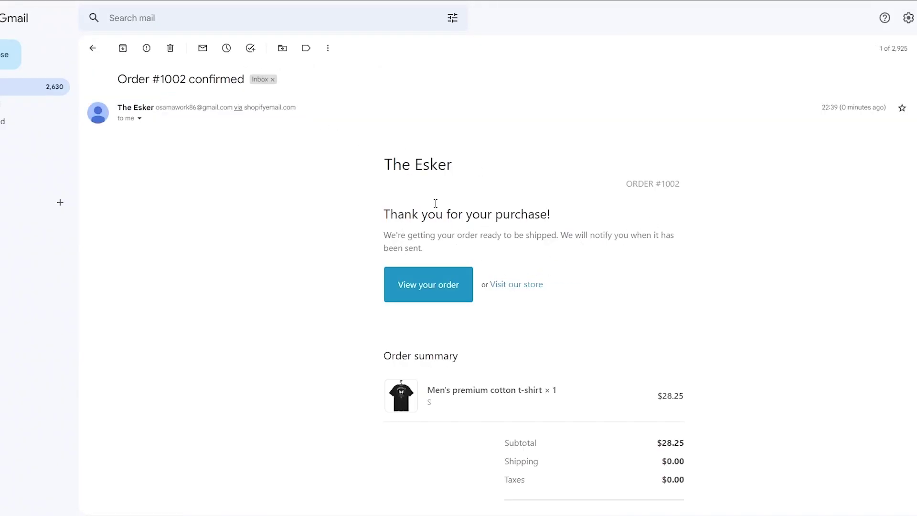
{"action": "scroll", "coordinate": [553, 215], "scroll_direction": "down", "scroll_amount": 3}
{"action": "scroll", "coordinate": [525, 239], "scroll_direction": "up", "scroll_amount": 3}
{"action": "scroll", "coordinate": [446, 201], "scroll_direction": "down", "scroll_amount": 3}
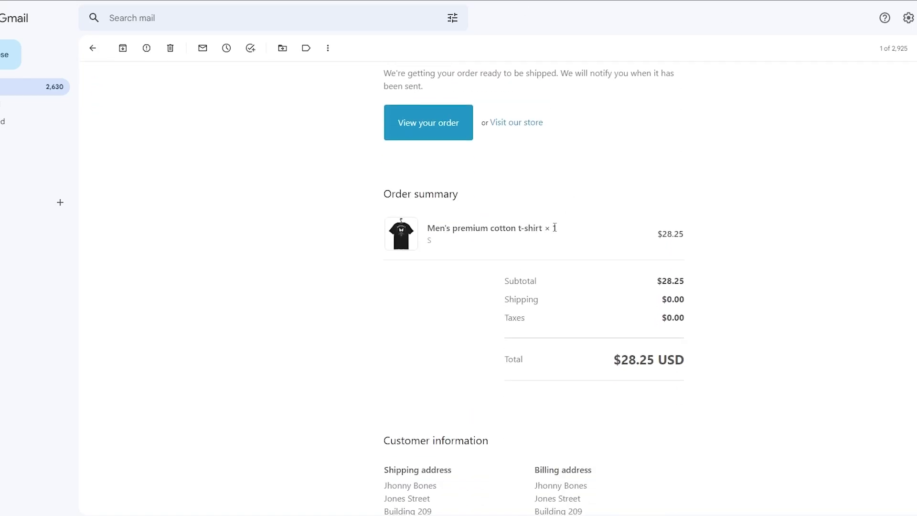
{"action": "scroll", "coordinate": [557, 224], "scroll_direction": "up", "scroll_amount": 3}
{"action": "scroll", "coordinate": [470, 277], "scroll_direction": "down", "scroll_amount": 4}
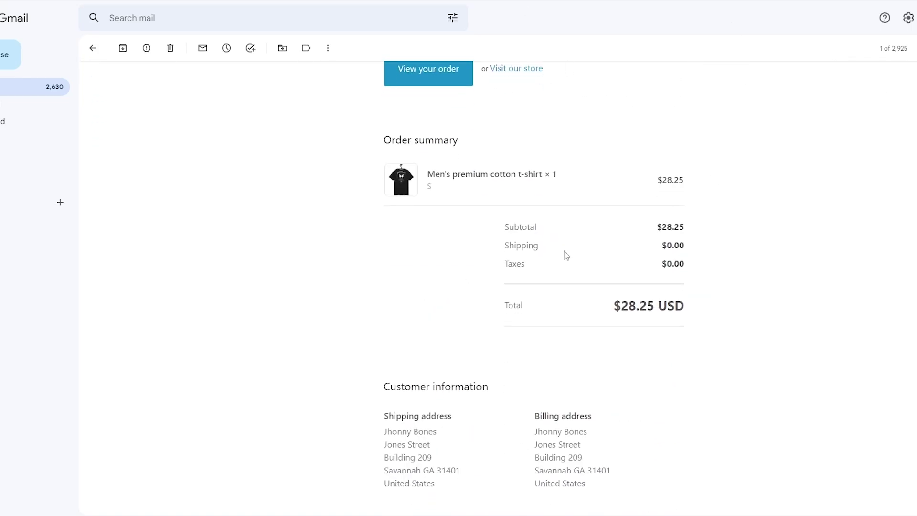
{"action": "scroll", "coordinate": [512, 220], "scroll_direction": "up", "scroll_amount": 4}
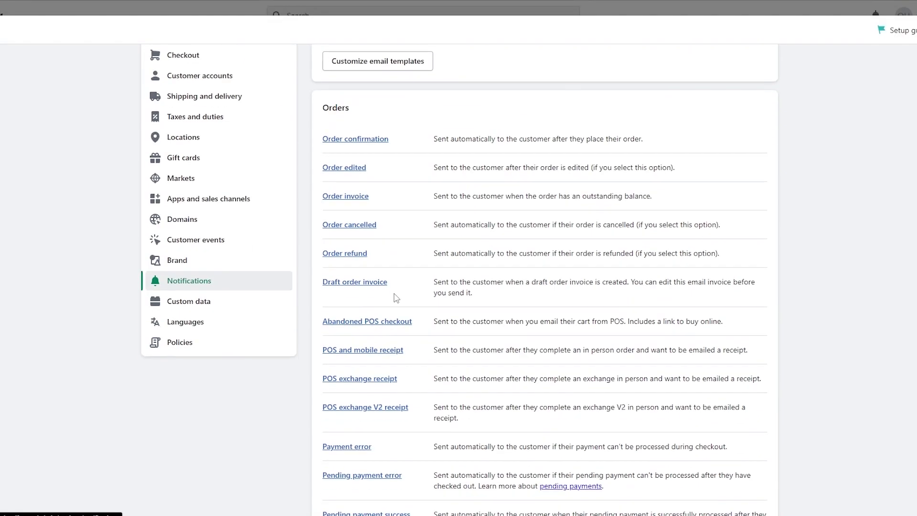
{"action": "scroll", "coordinate": [395, 299], "scroll_direction": "down", "scroll_amount": 10}
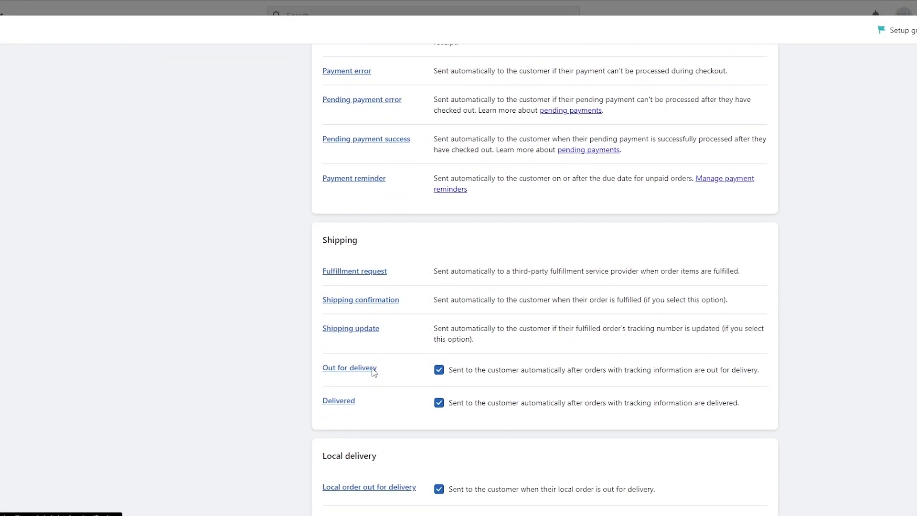
- Open the Shipping confirmation preview and scroll to its tracking number and Track your order button
{"action": "left_click", "coordinate": [356, 298]}
{"action": "scroll", "coordinate": [477, 253], "scroll_direction": "down", "scroll_amount": 2}
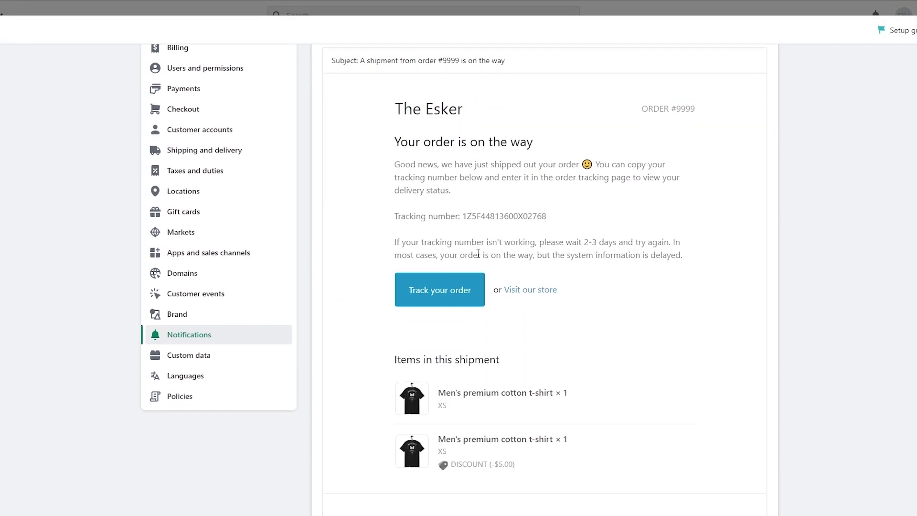
{"action": "left_click_drag", "start_coordinate": [462, 217], "coordinate": [565, 218]}
{"action": "left_click", "coordinate": [565, 217]}
{"action": "scroll", "coordinate": [565, 218], "scroll_direction": "down", "scroll_amount": 2}
{"action": "scroll", "coordinate": [565, 217], "scroll_direction": "up", "scroll_amount": 2}
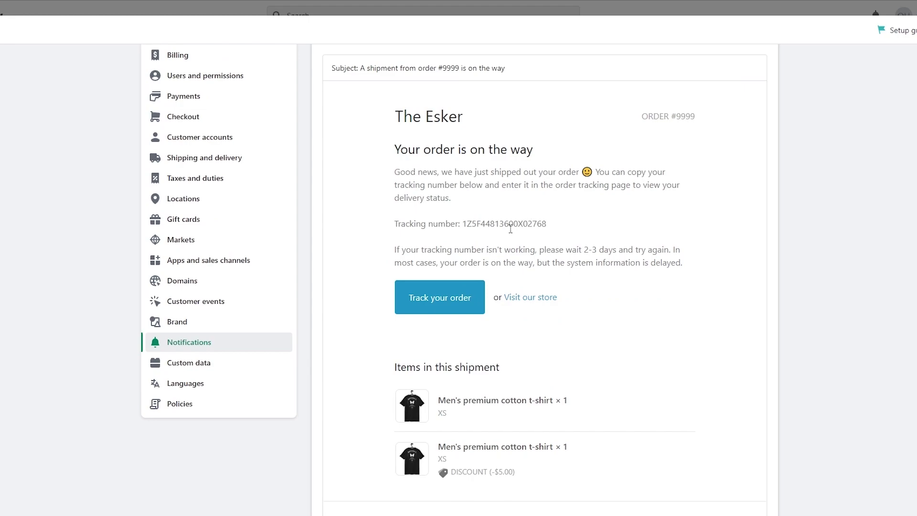